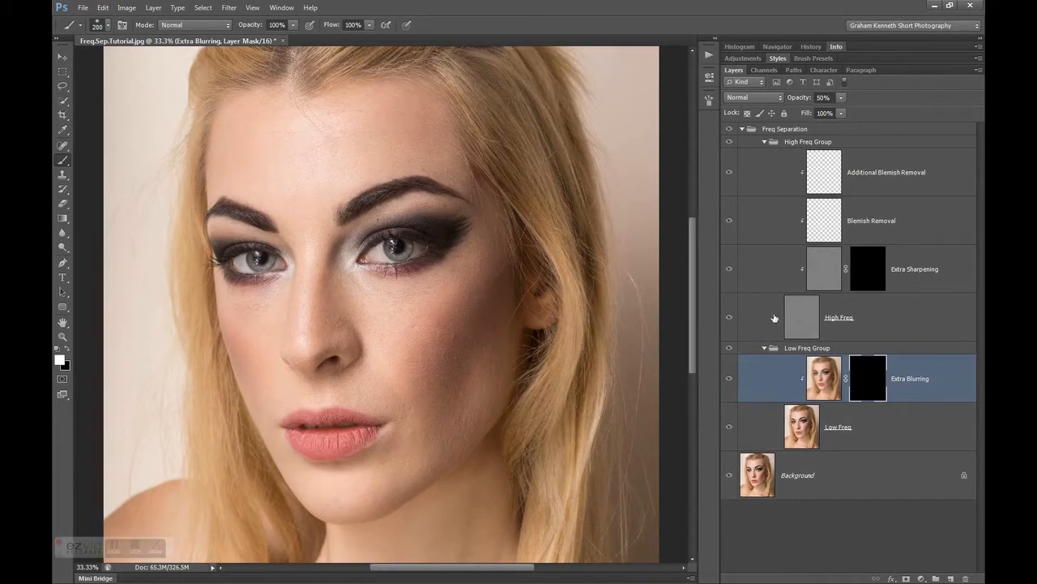
Collapse and reopen the Freq Separation group, then select its High Freq Group and Low Freq Group to review the layer structure
click(817, 473)
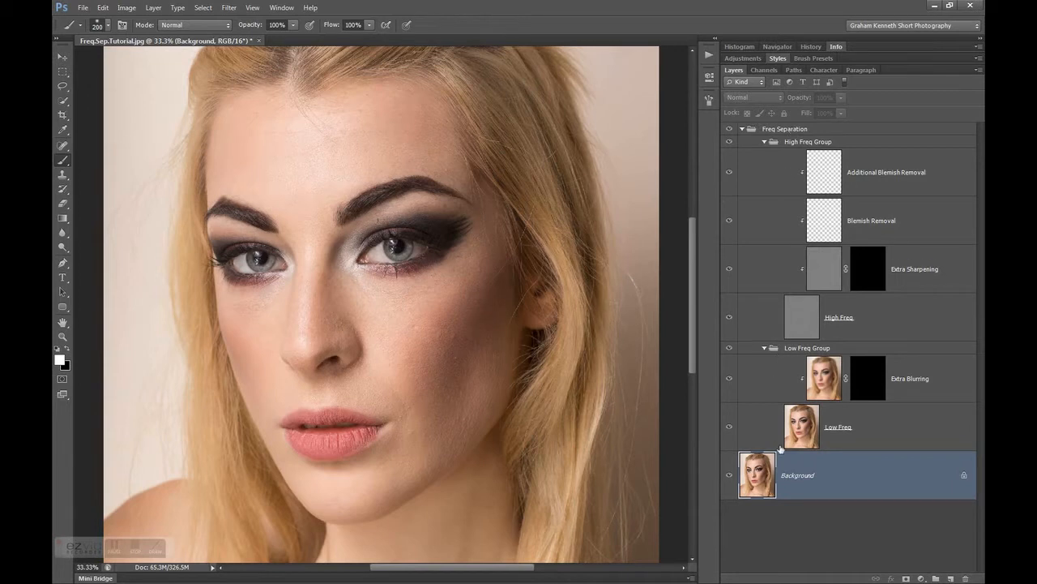
click(743, 130)
click(786, 131)
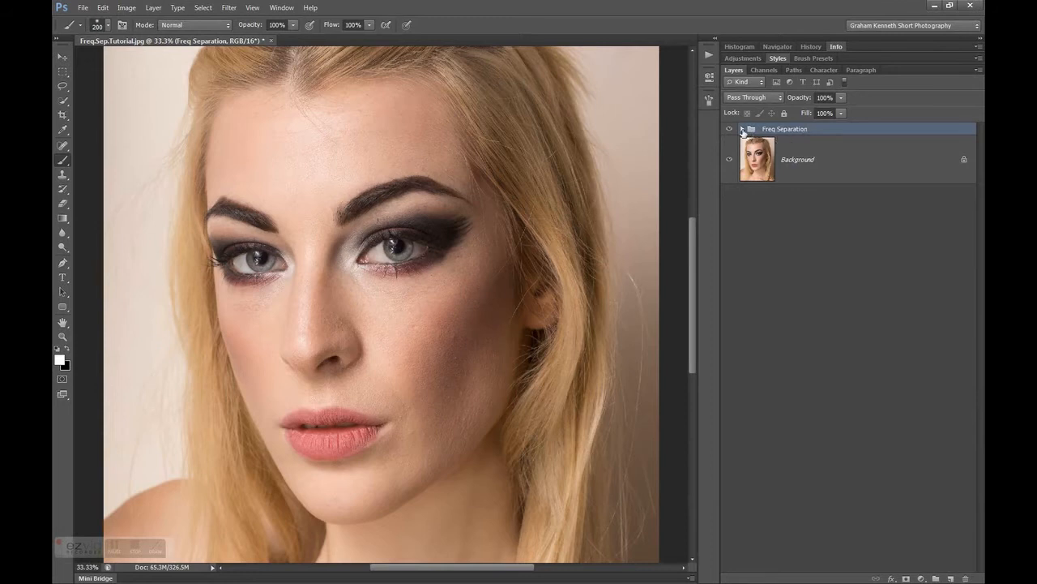
click(742, 130)
click(783, 144)
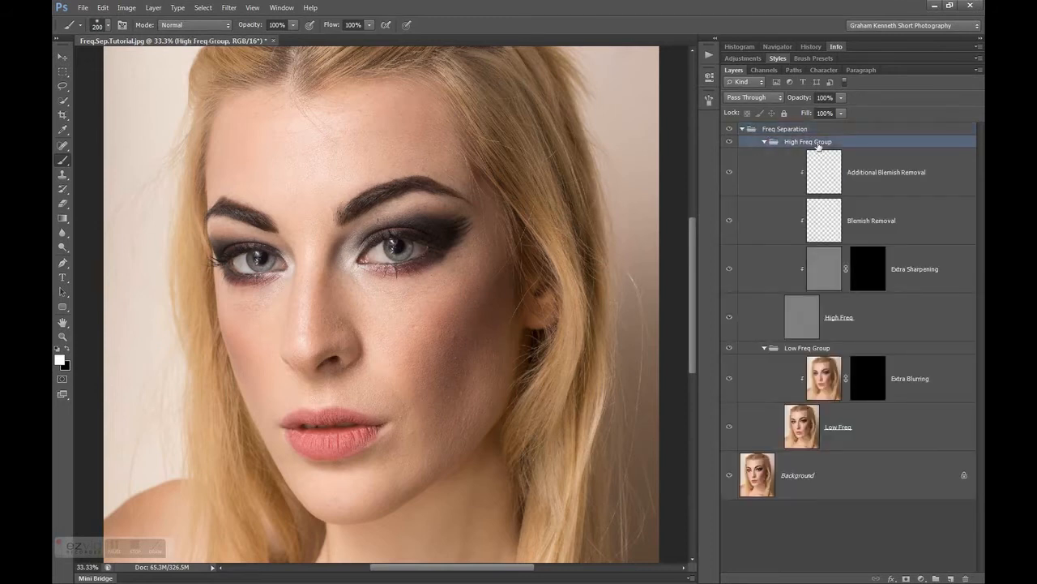
click(792, 350)
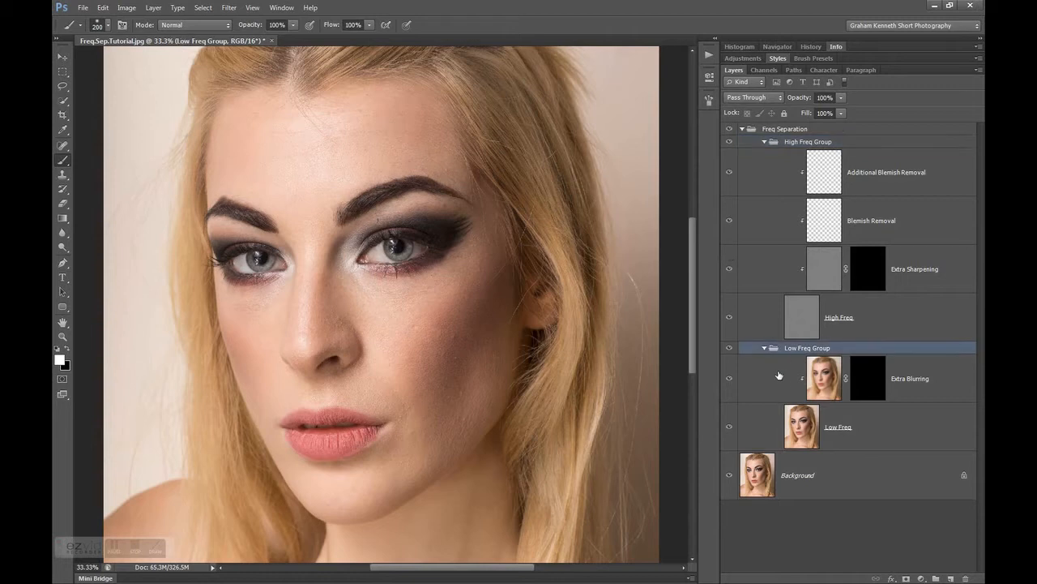
Hide the High Freq Group and inspect the Low Freq layer, the Extra Blurring layer and its black mask
click(728, 142)
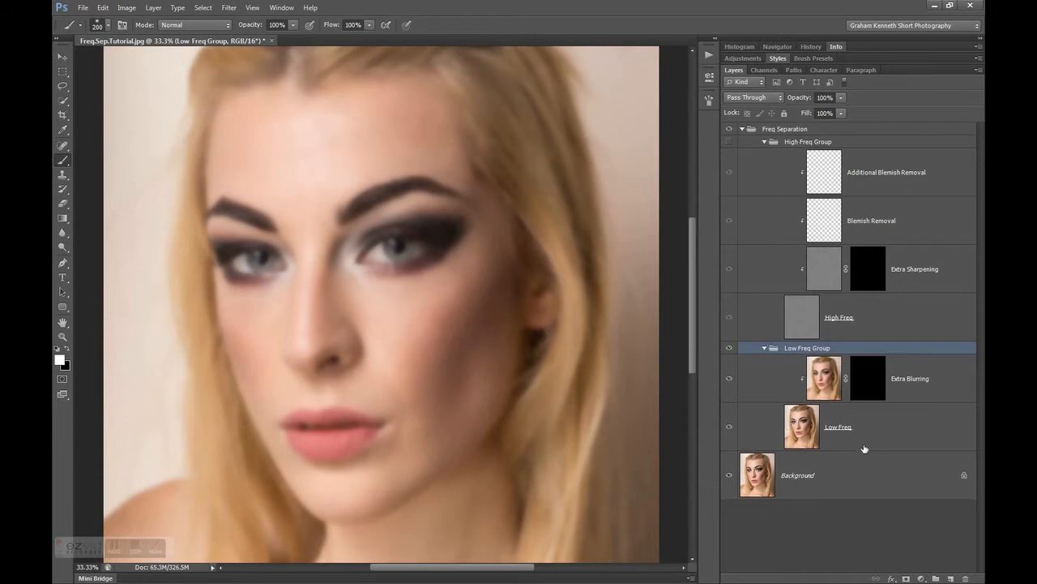
click(803, 439)
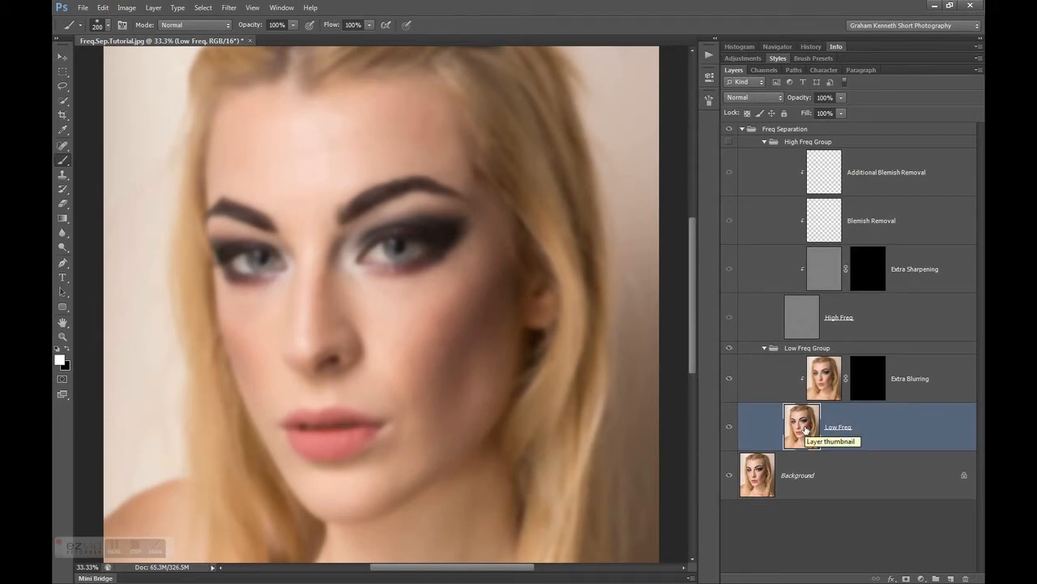
click(806, 429)
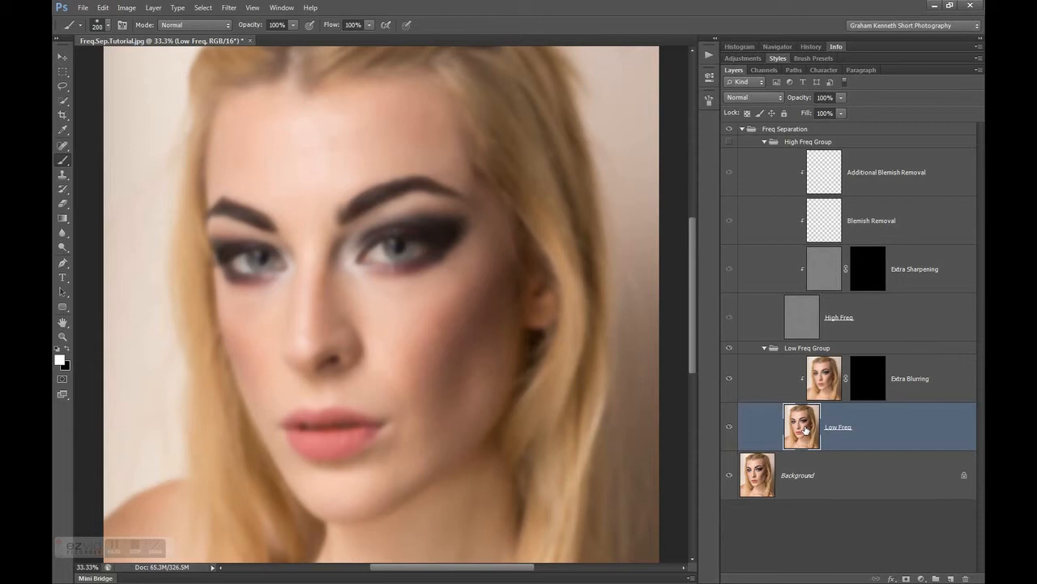
click(825, 381)
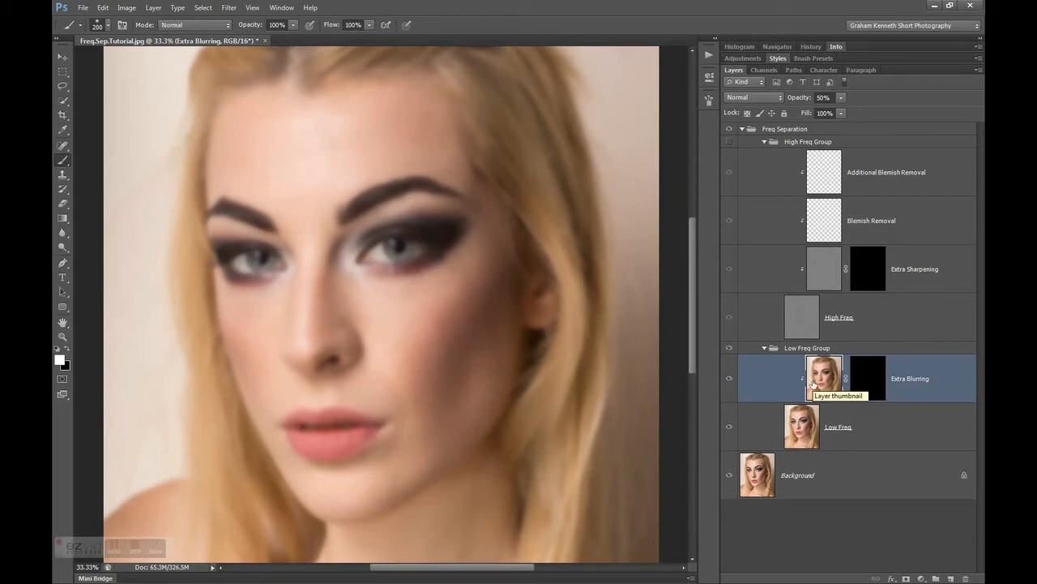
click(875, 383)
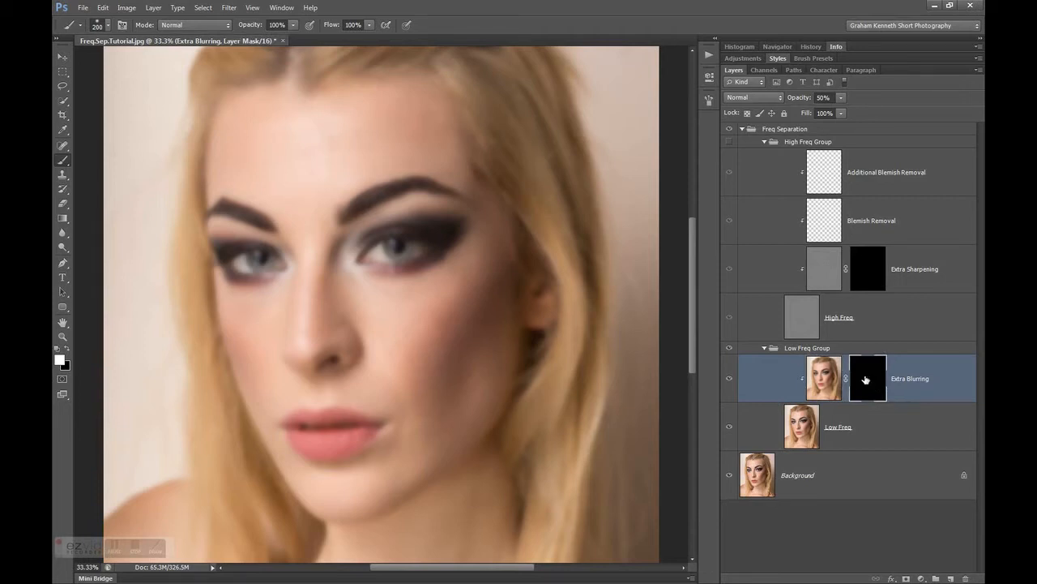
Disable the Extra Blurring layer mask and compare that layer with the Low Freq layer
right_click(866, 379)
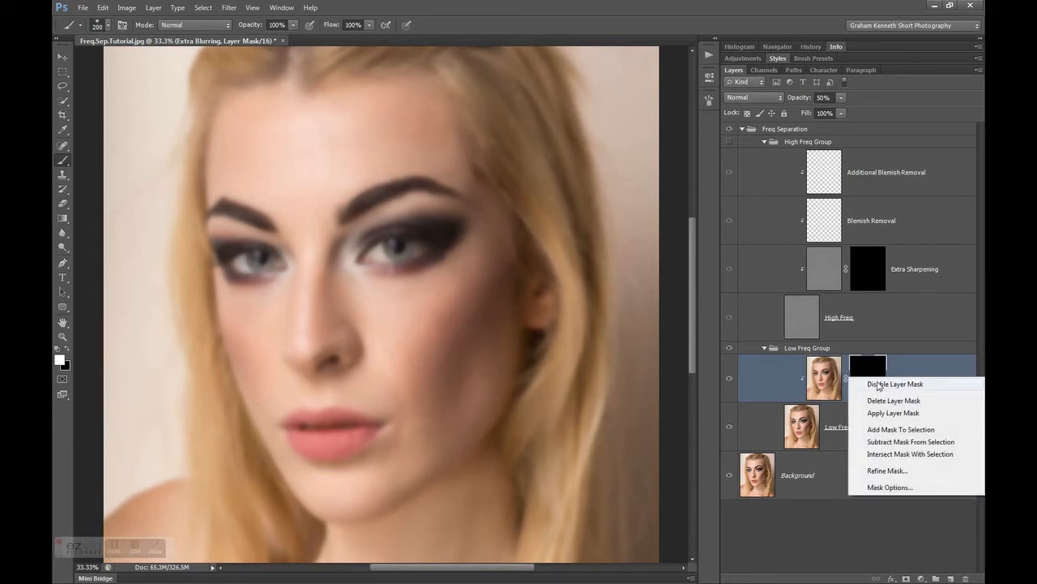
click(878, 384)
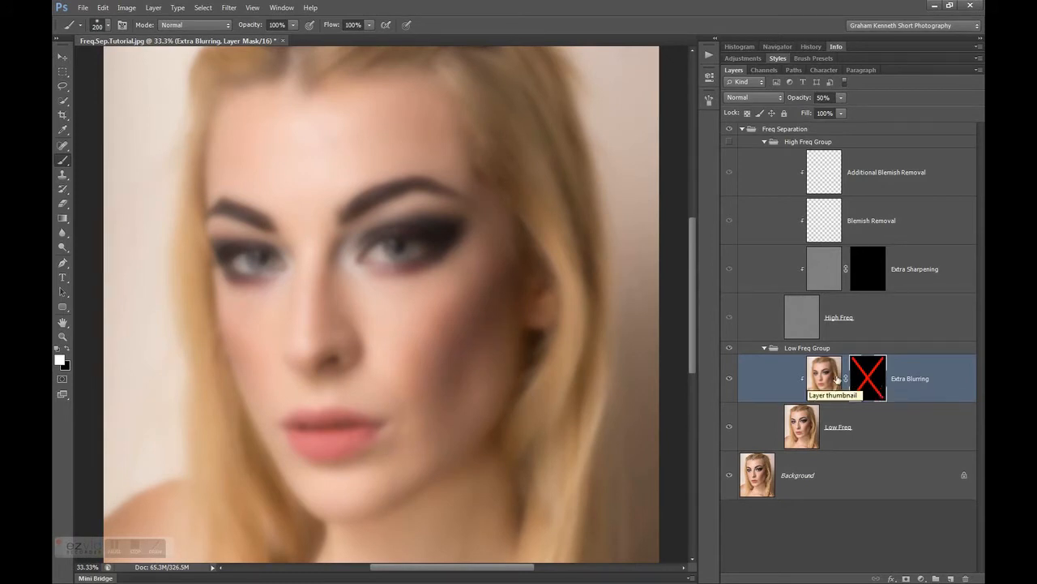
click(801, 427)
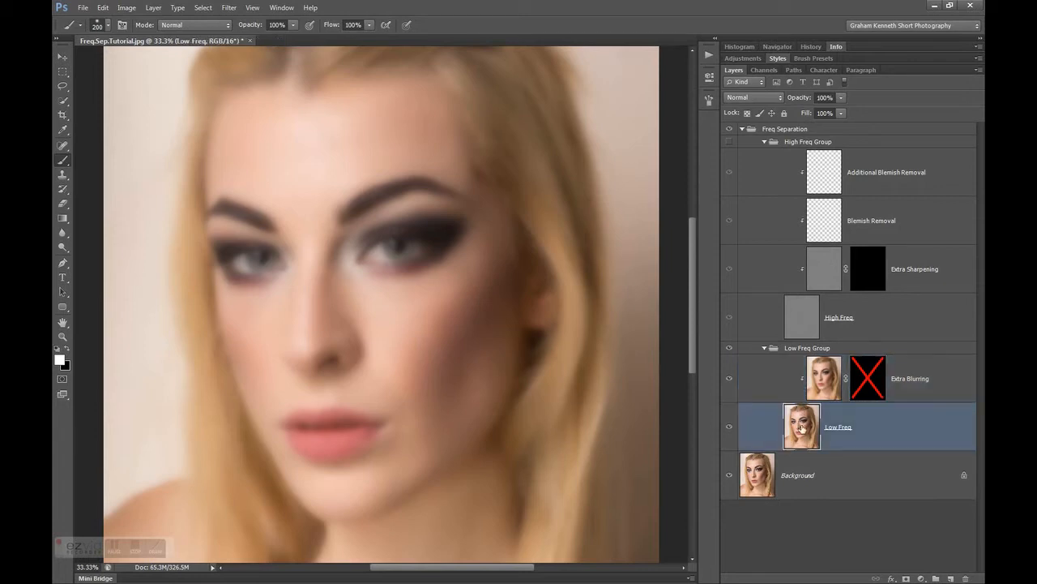
click(821, 379)
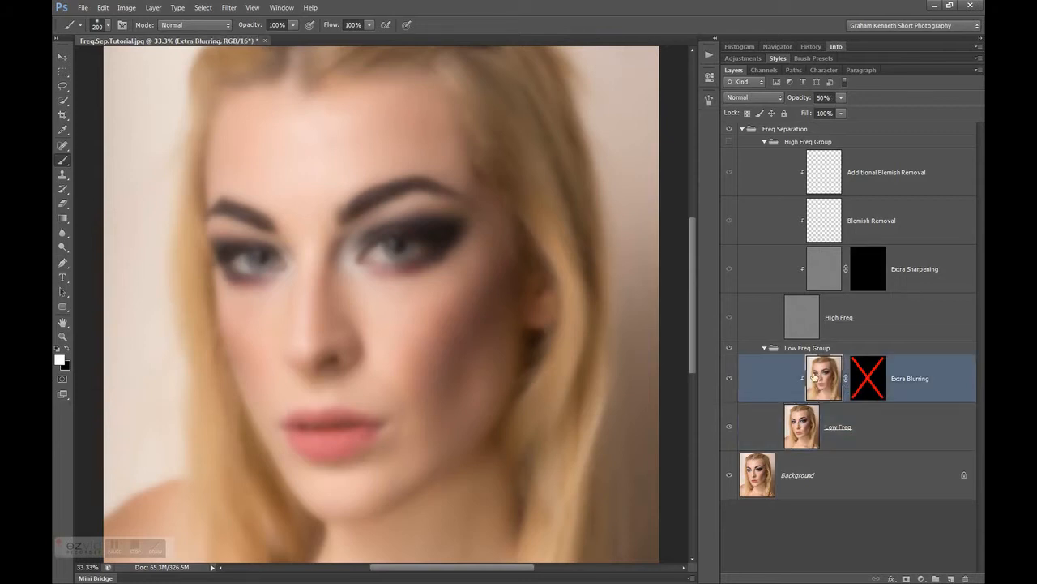
click(798, 422)
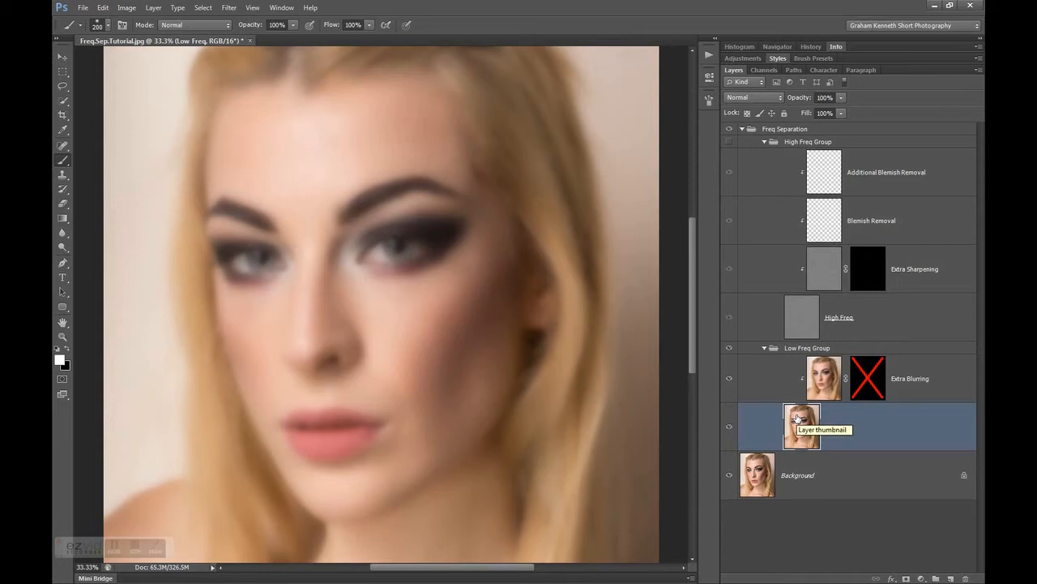
Switch the Low Freq layer's visibility off and on, and re-enable the Extra Blurring layer mask
click(730, 430)
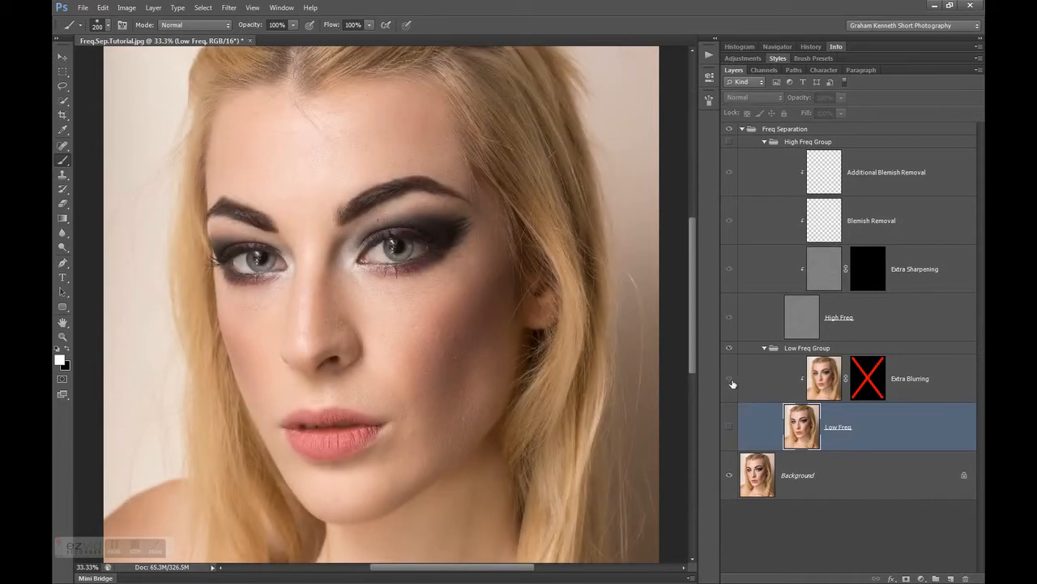
click(728, 428)
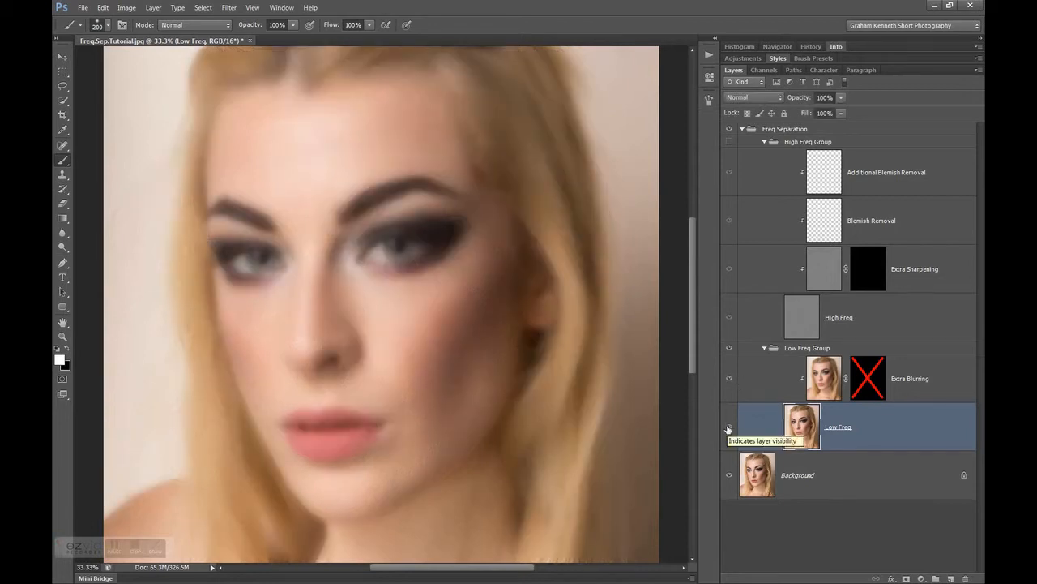
right_click(869, 379)
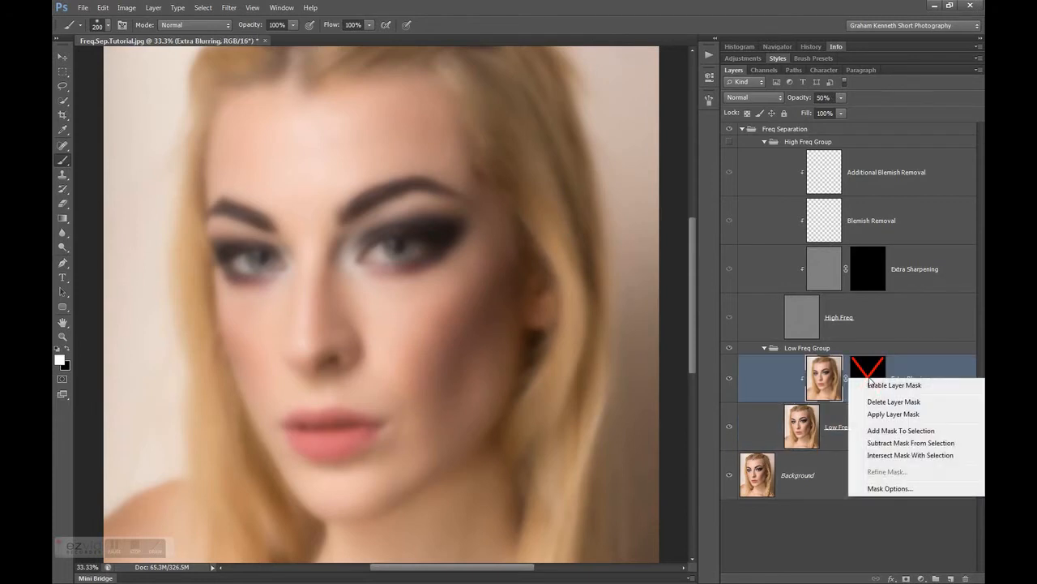
click(883, 385)
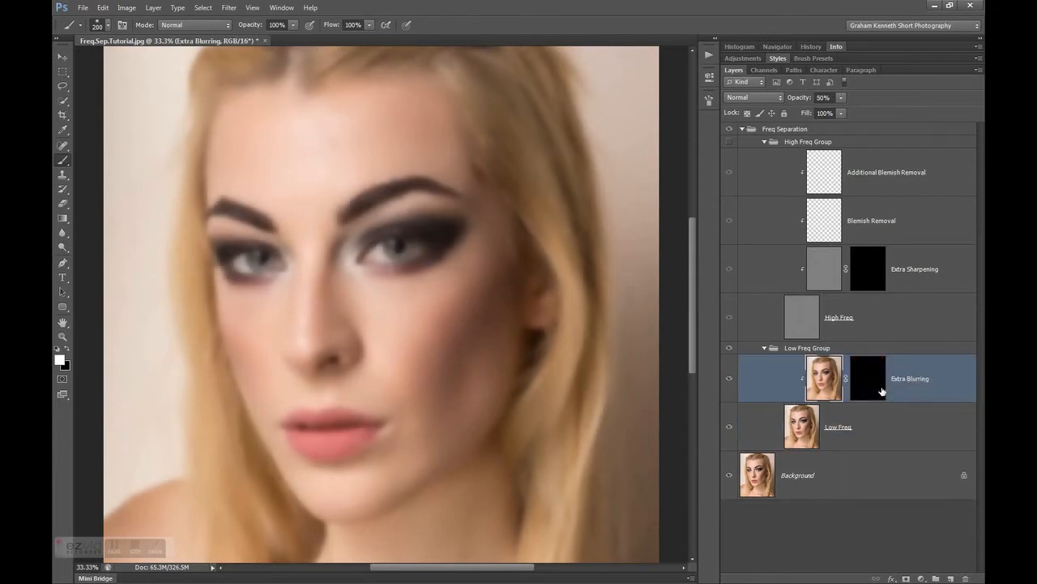
Collapse the Low Freq Group and show only the High Freq Group, hiding the Low Freq Group and Background
click(763, 349)
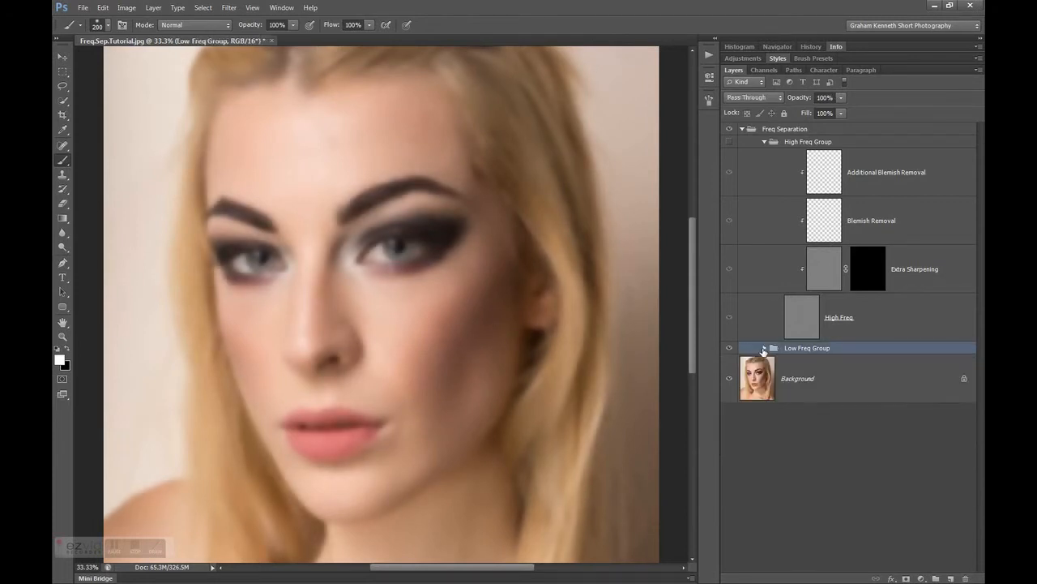
click(728, 141)
click(729, 347)
click(728, 378)
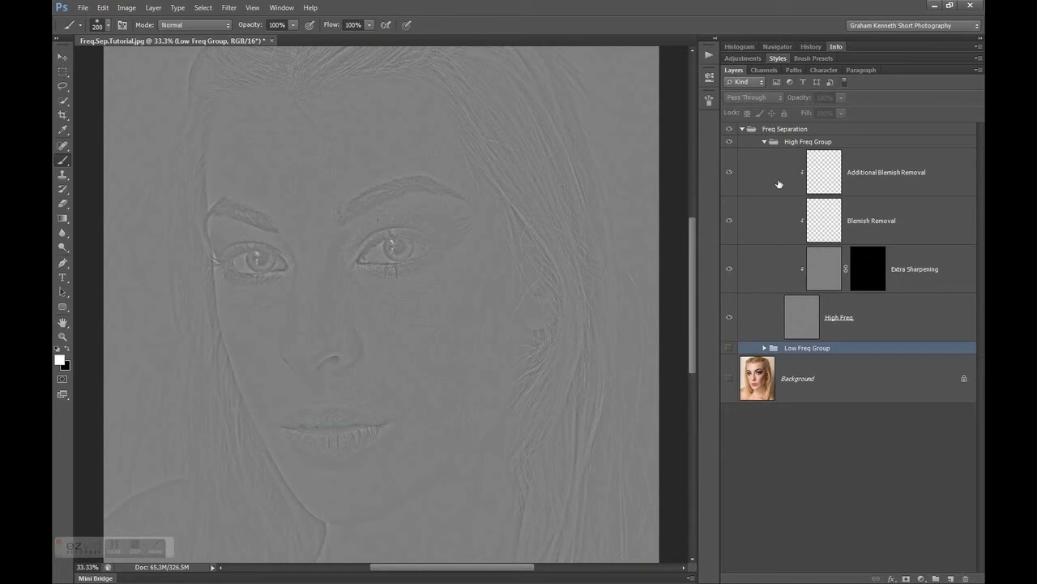
Select the High Freq layer and examine its eye, eyelash and skin texture detail up close at 200%
click(796, 144)
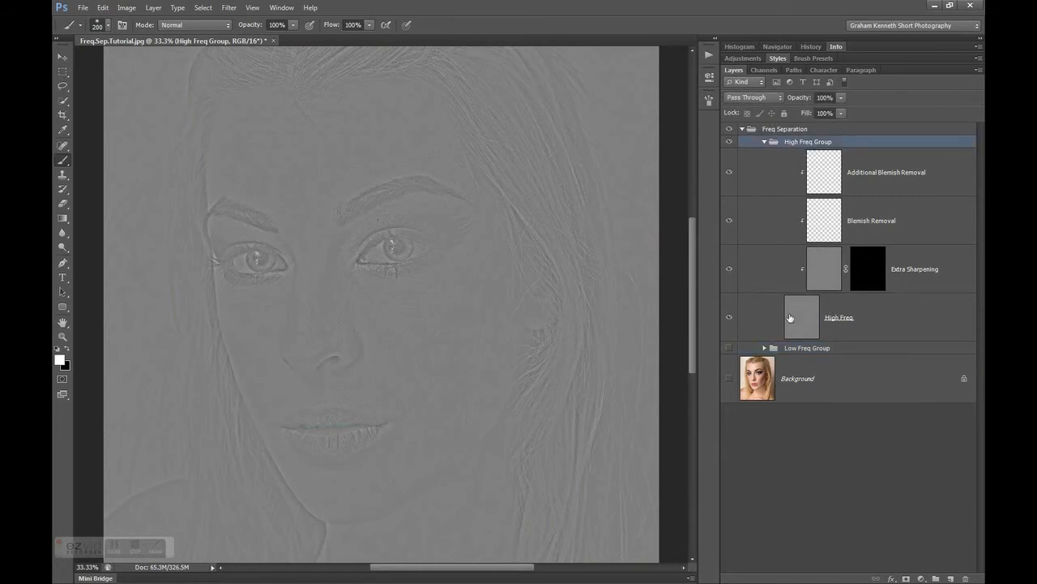
click(794, 315)
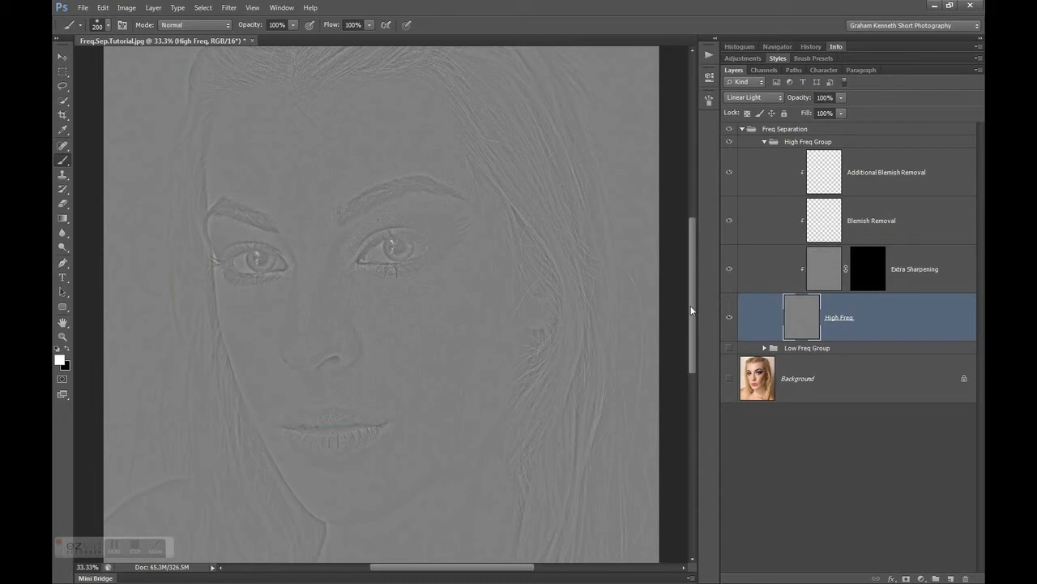
key(ctrl+plus)
key(ctrl+plus)
key(ctrl+plus)
key(ctrl+plus)
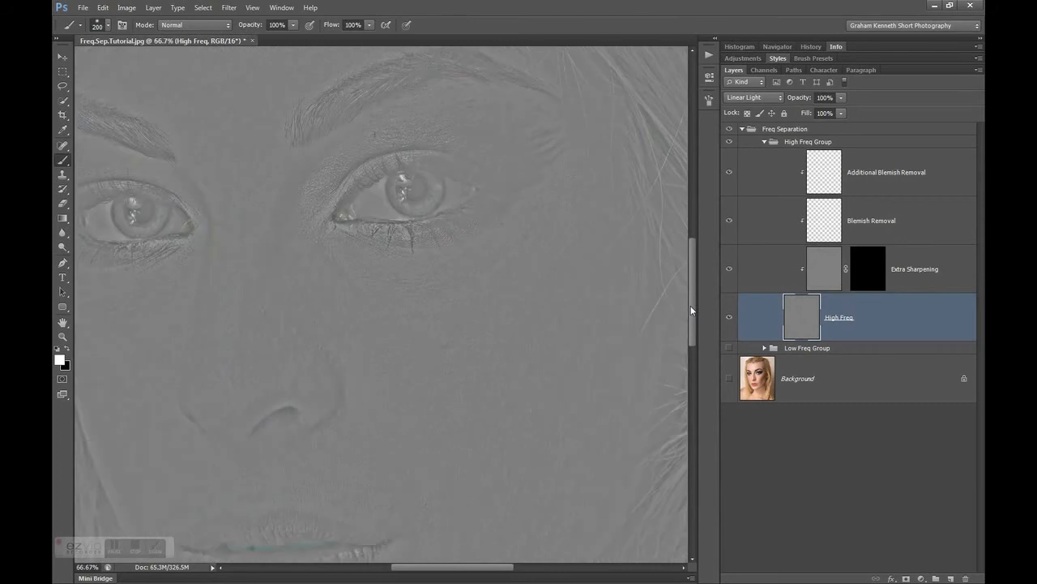
drag(692, 310, 693, 280)
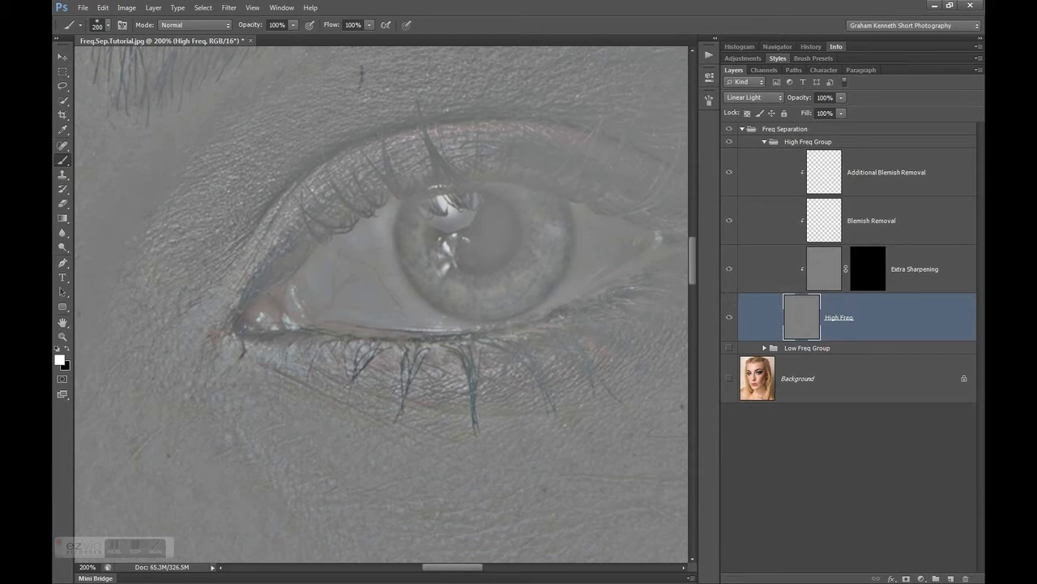
drag(693, 262, 696, 305)
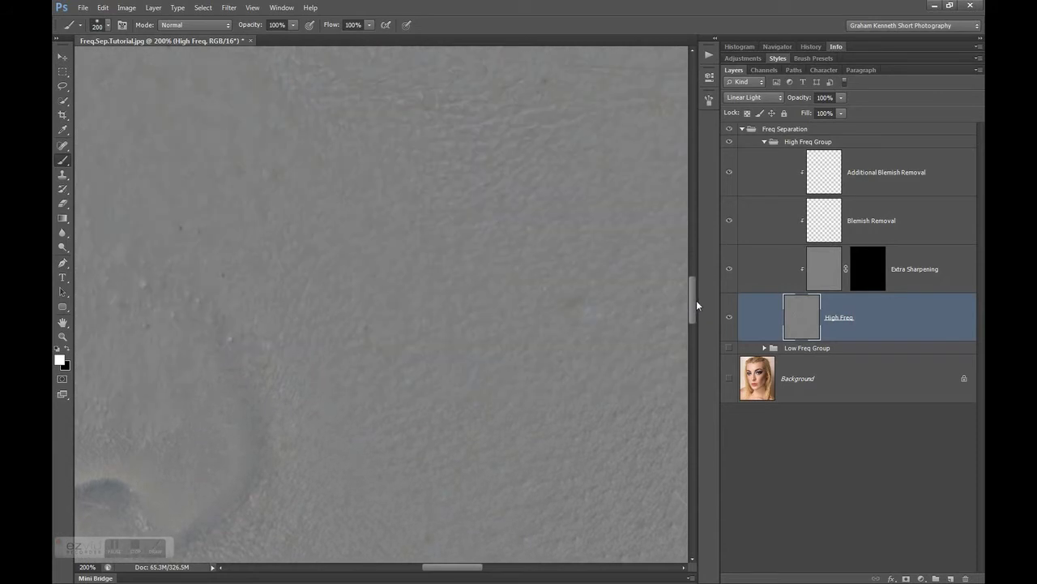
key(ctrl+minus)
key(ctrl+minus)
key(ctrl+minus)
key(ctrl+minus)
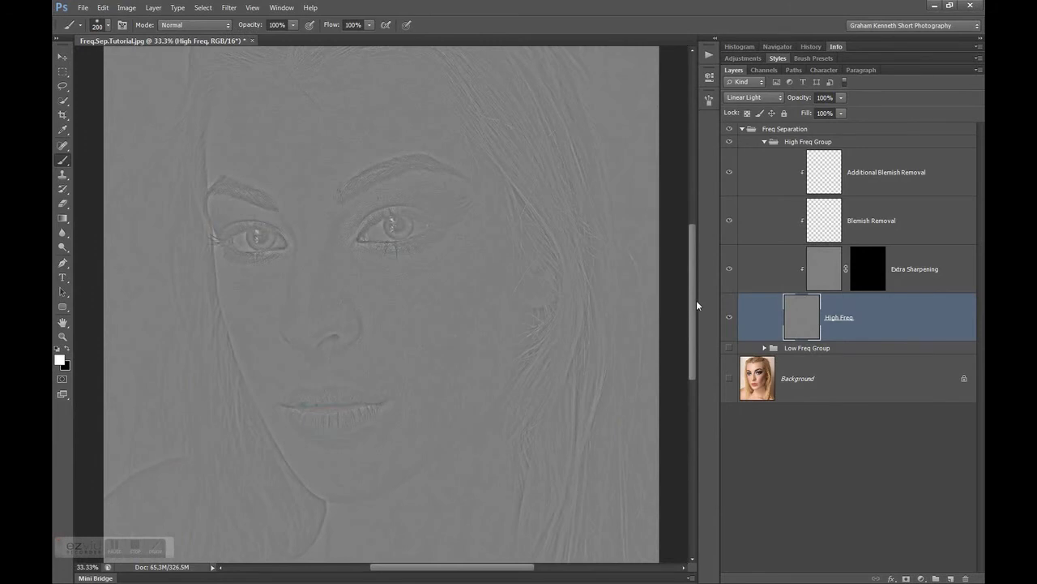
key(ctrl+minus)
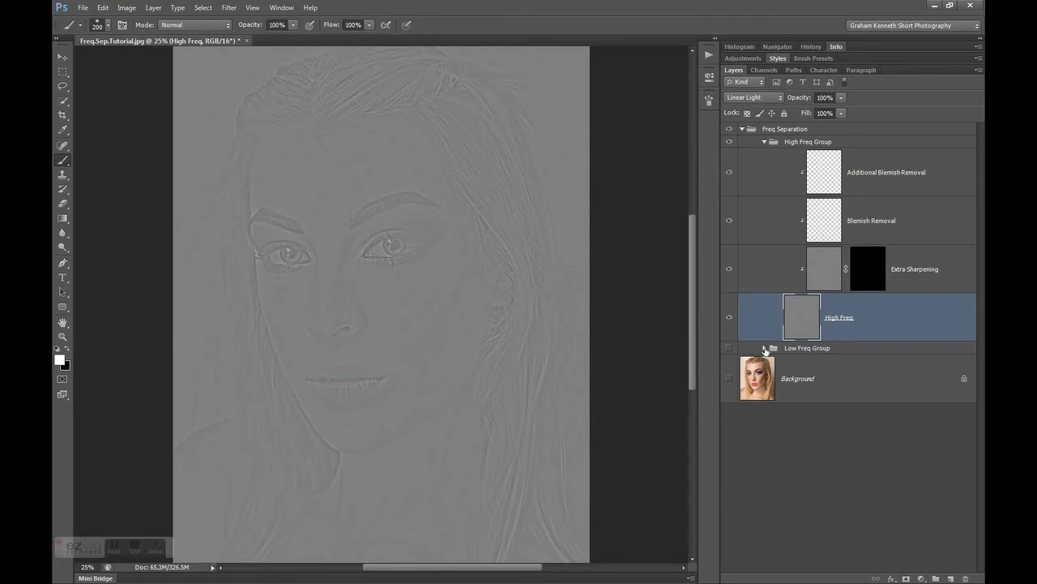
Collapse and hide the High Freq Group, and make the Low Freq Group visible
click(767, 144)
click(764, 142)
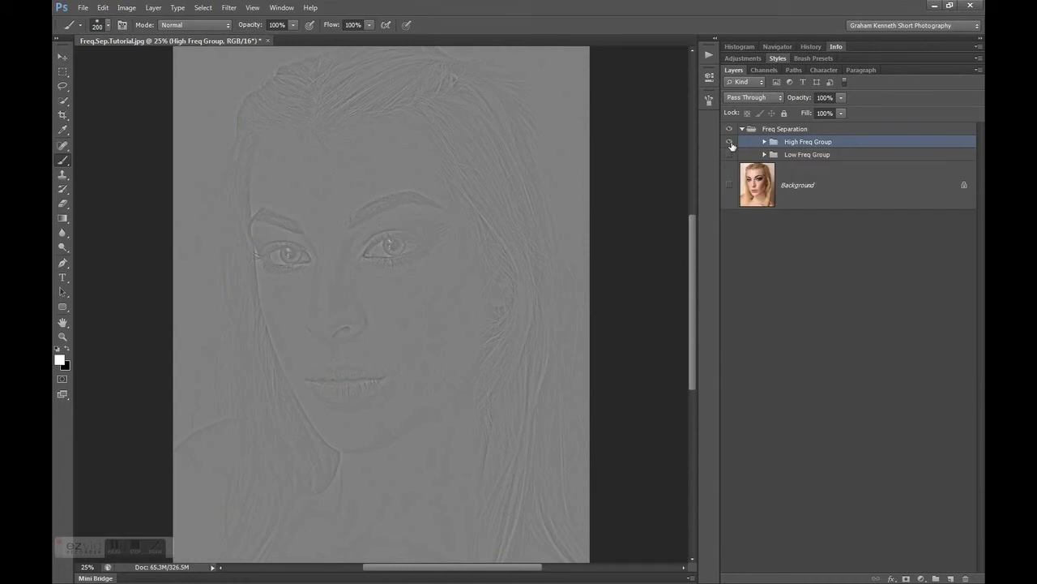
click(729, 142)
click(730, 155)
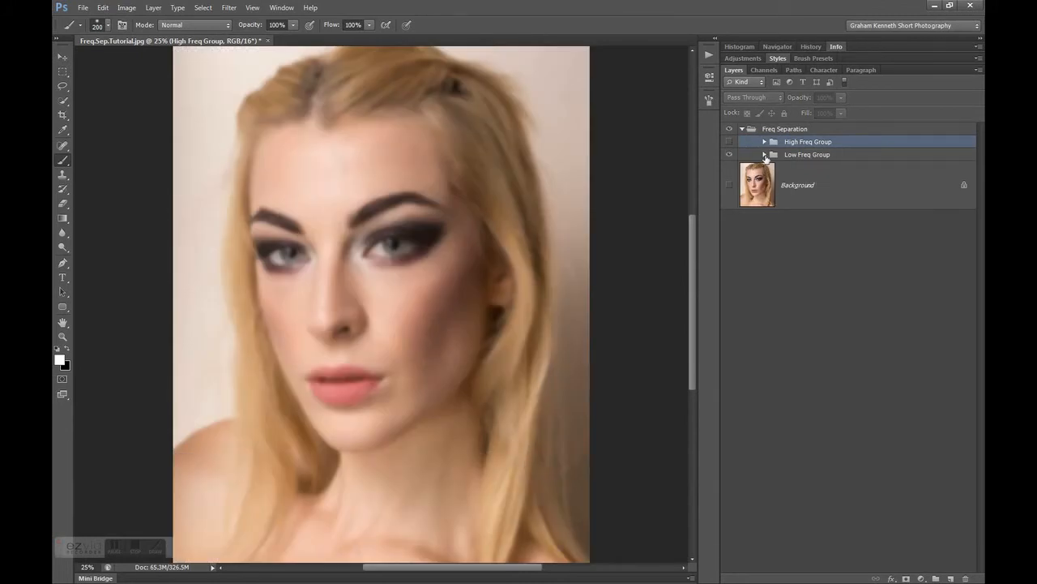
Expand the Low Freq Group, examine the Low Freq layer's colour and tone around the cheek and eye at 100%, and collapse the group
click(764, 155)
click(804, 244)
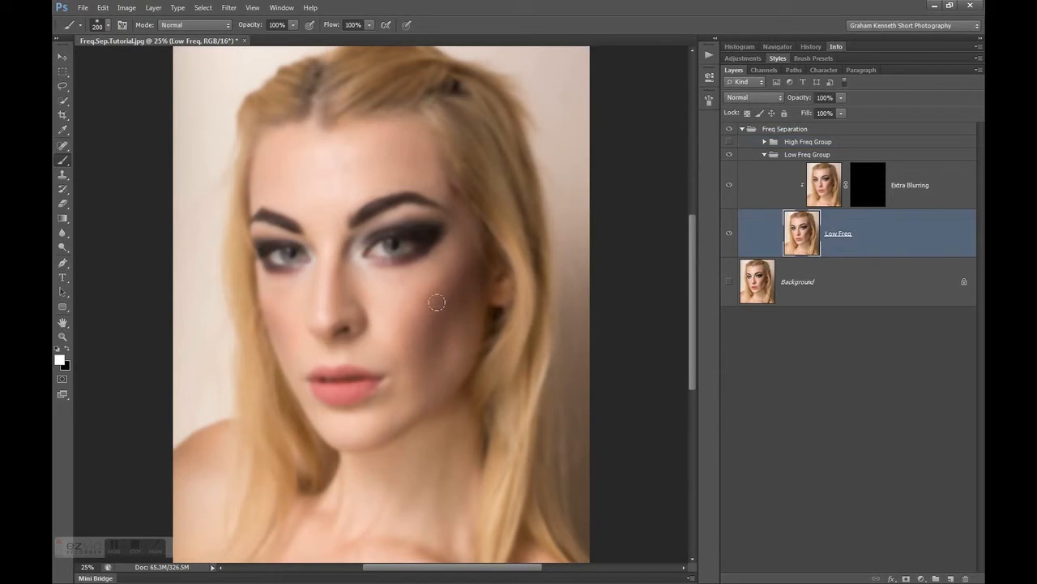
key(ctrl+plus)
key(ctrl+plus)
key(ctrl+plus)
key(ctrl+plus)
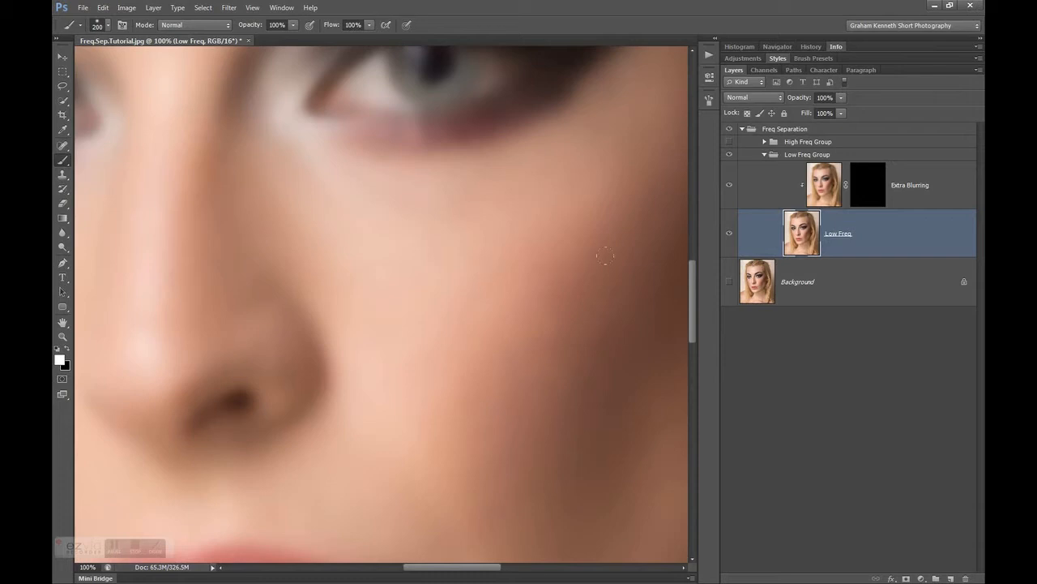
drag(693, 295, 693, 272)
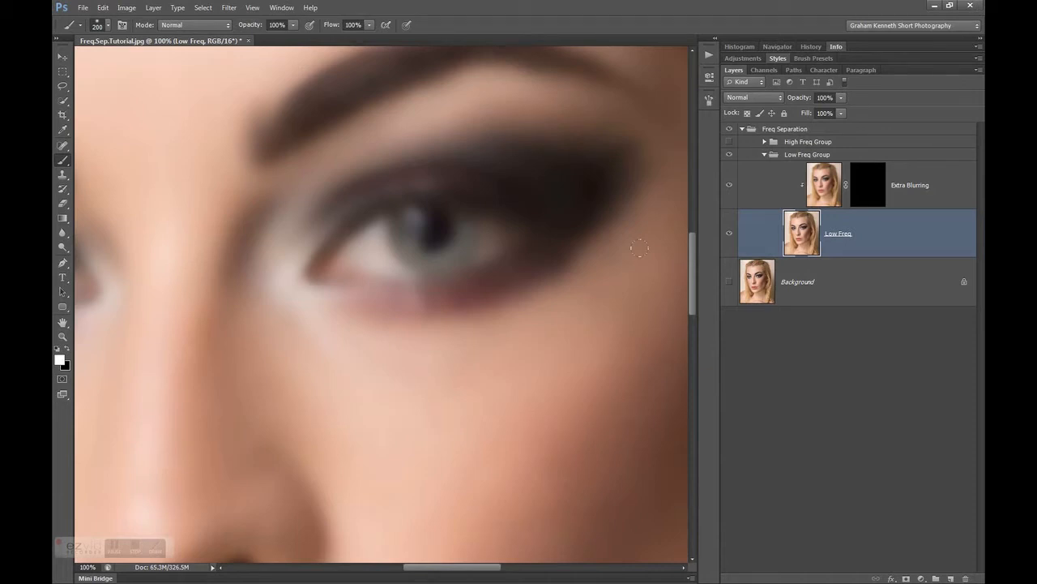
key(ctrl+minus)
key(ctrl+minus)
key(ctrl+minus)
key(ctrl+minus)
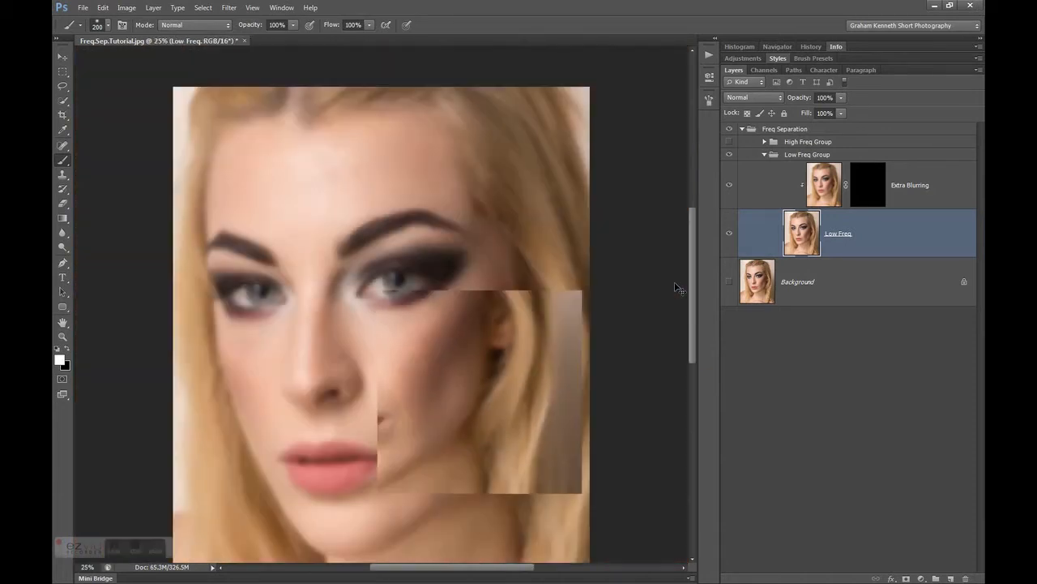
scroll(691, 273, down, 3)
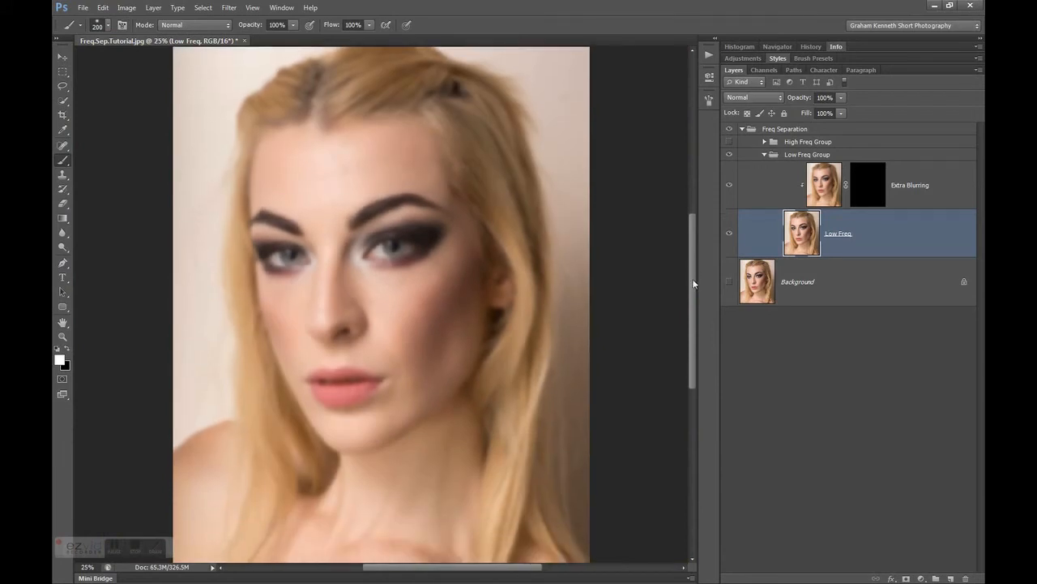
click(765, 154)
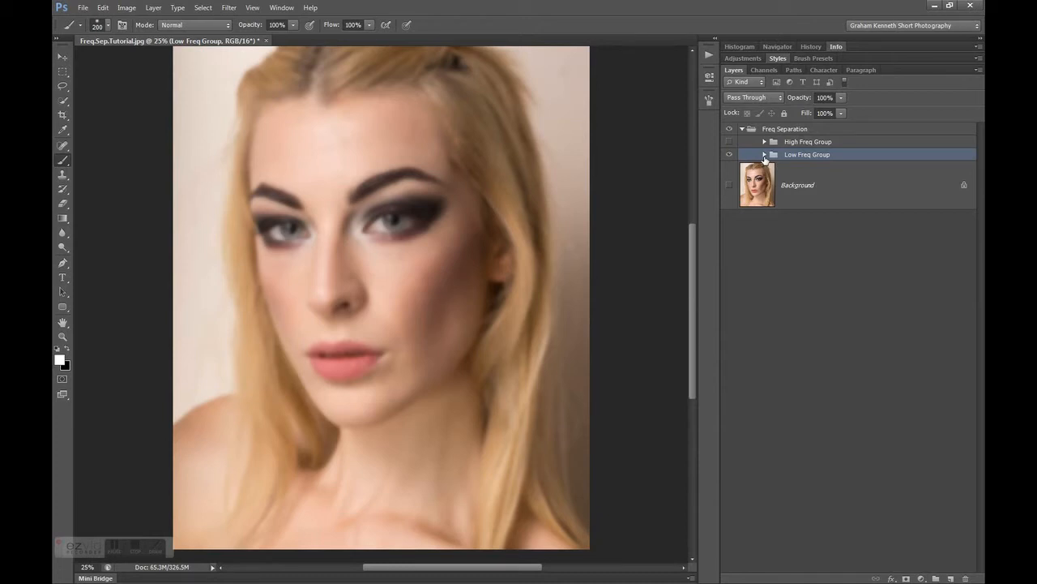
Show the High Freq Group together with the Low Freq Group, and expand both groups to reveal their layers
click(729, 143)
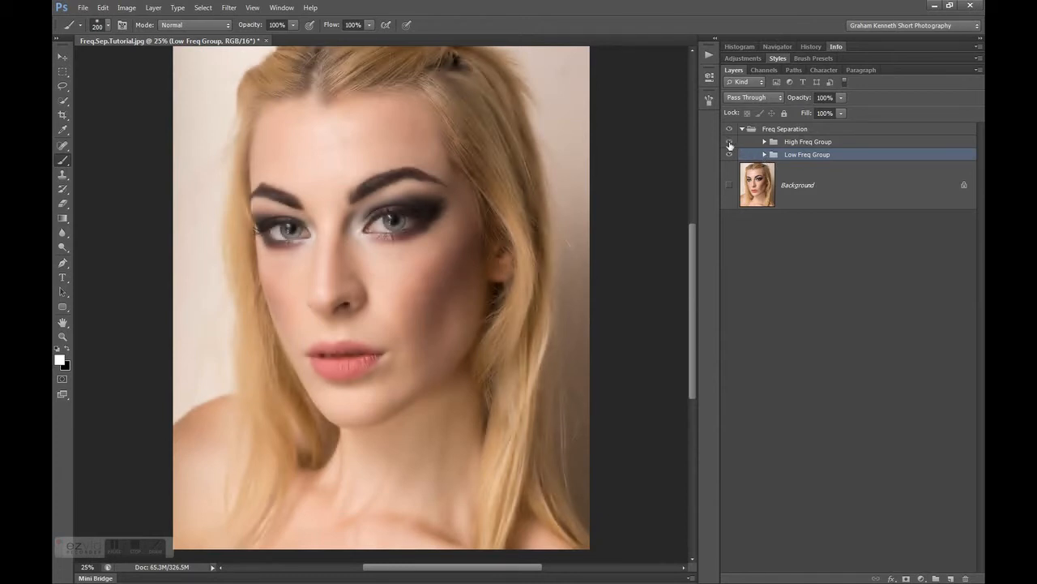
click(780, 197)
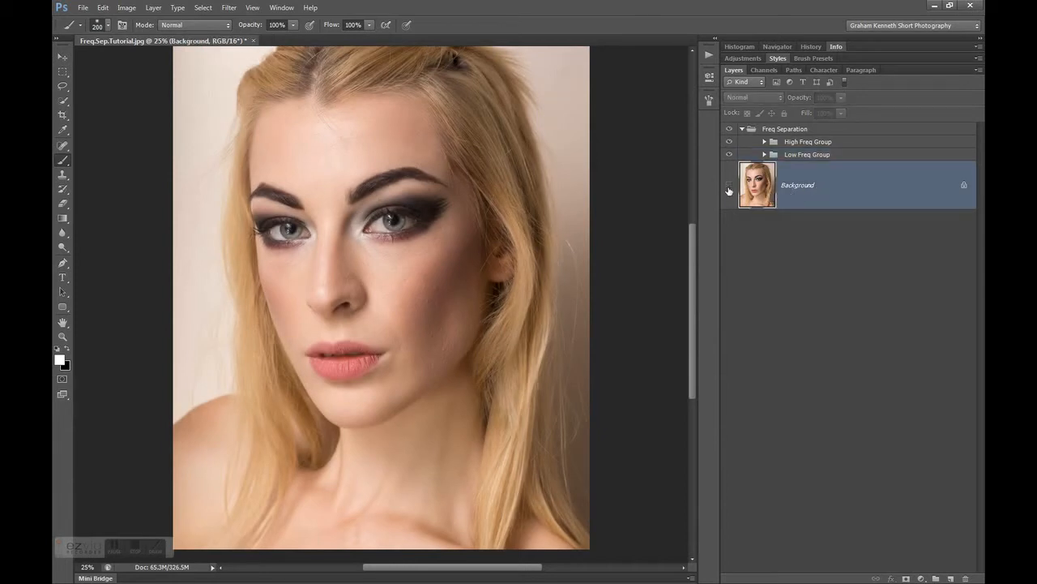
click(763, 159)
click(764, 155)
click(764, 142)
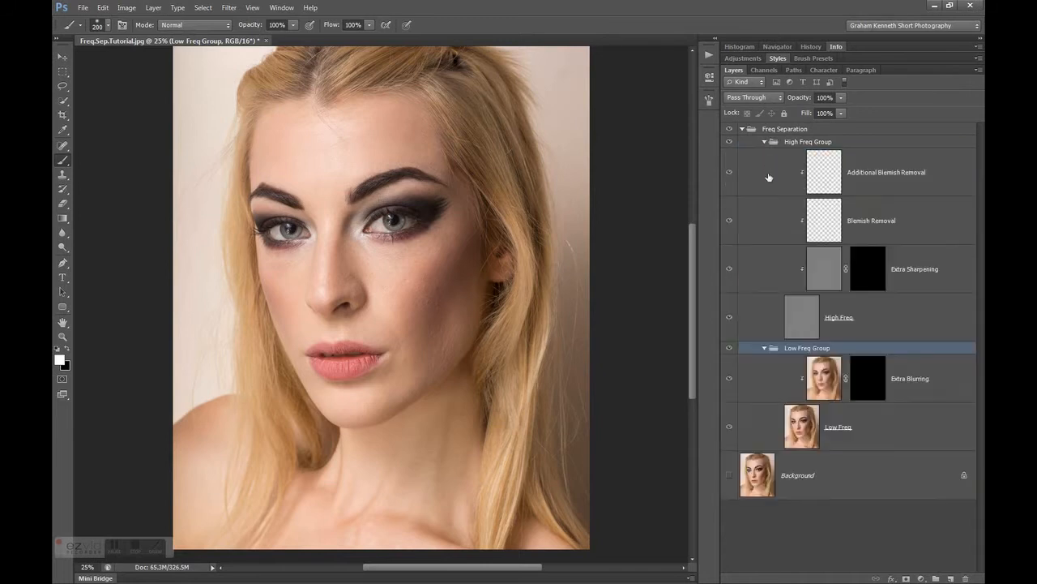
Compare the portrait with and without the Low Freq Group, selecting the high and low frequency groups in turn
click(775, 143)
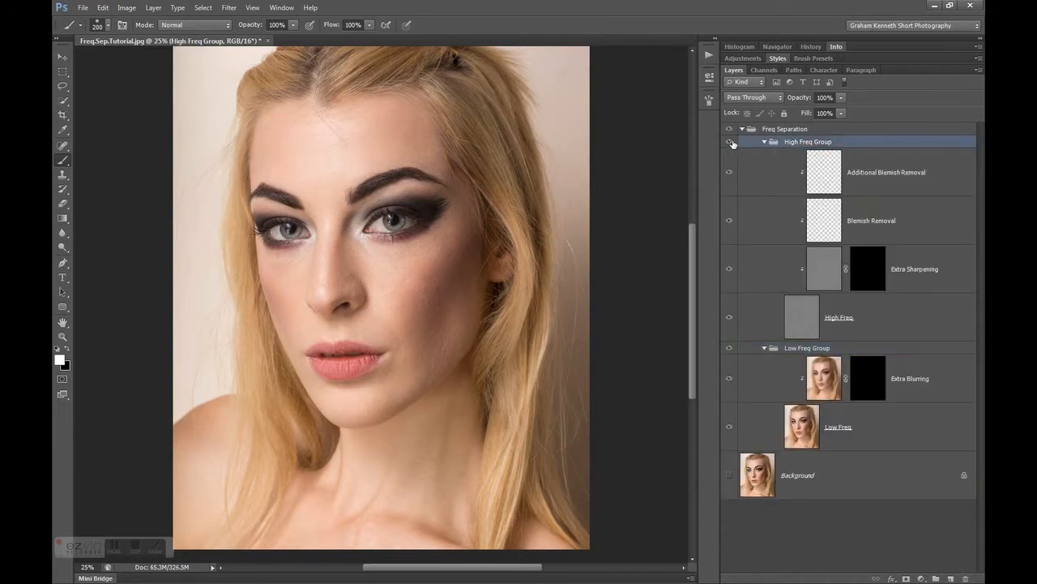
click(731, 350)
click(730, 350)
click(760, 348)
click(795, 145)
click(802, 349)
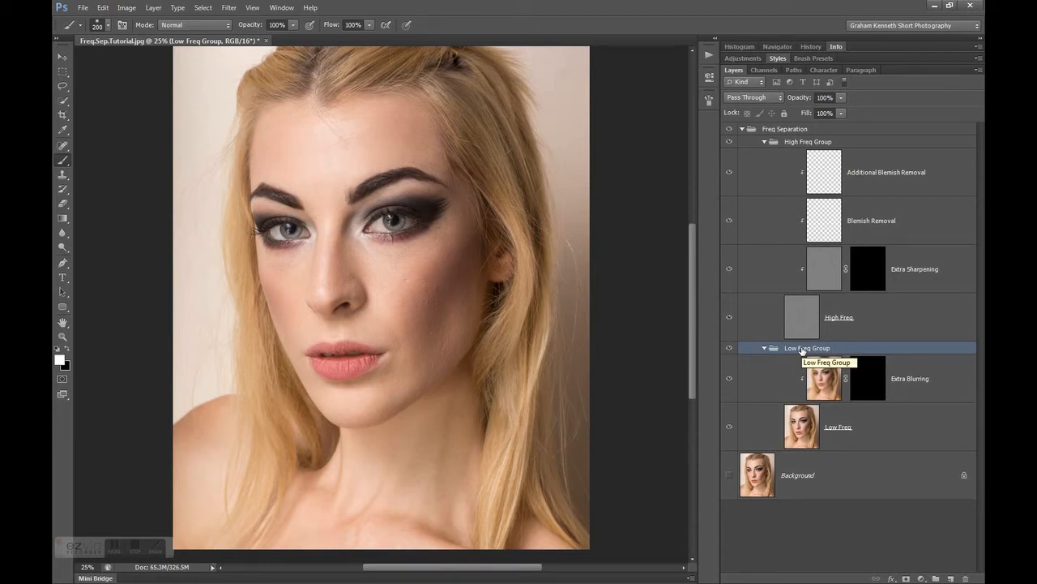
Collapse the High Freq Group, the Low Freq Group and the enclosing Freq Separation group
click(765, 143)
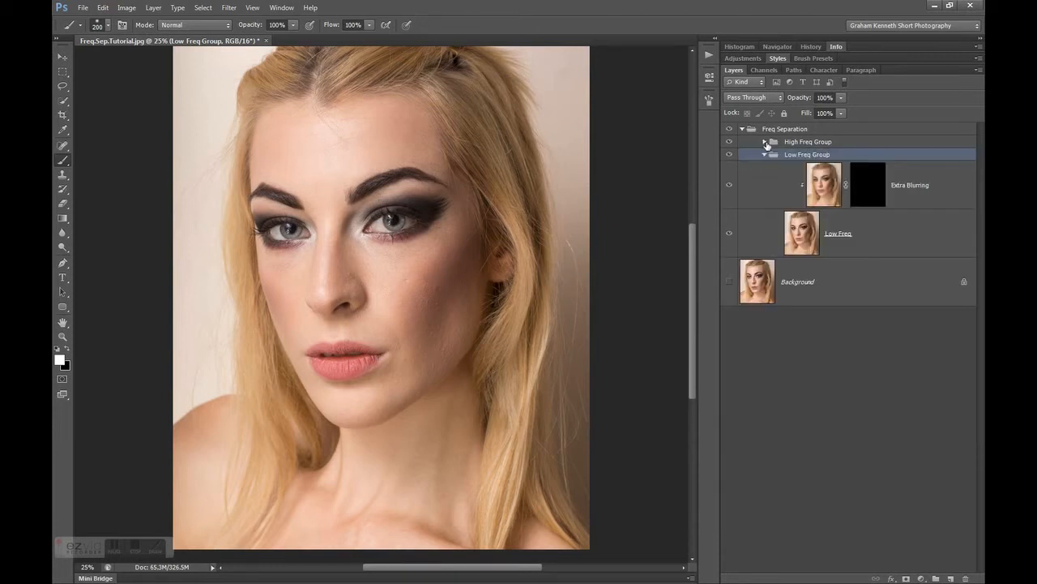
click(764, 154)
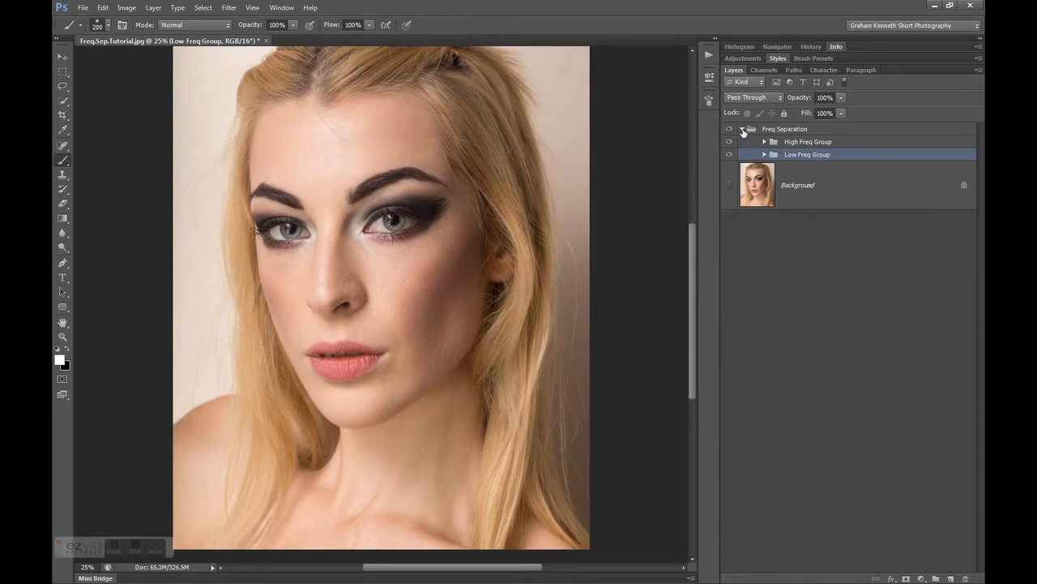
click(742, 129)
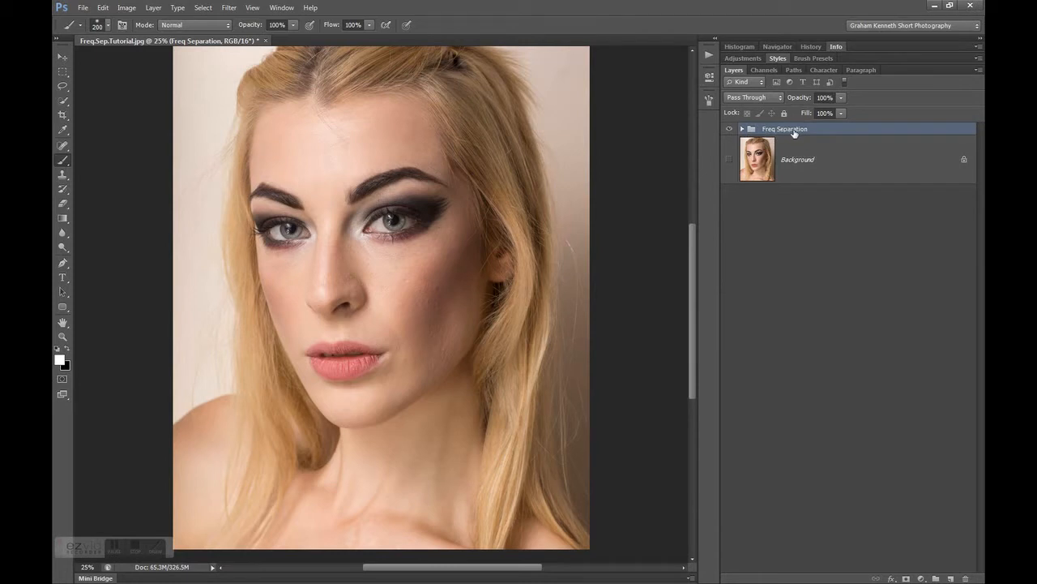
Show the Background and compare it with the Freq Separation result by switching that group's visibility off and on
click(729, 161)
click(729, 130)
click(729, 130)
click(729, 130)
click(729, 130)
click(730, 130)
click(729, 131)
Expand the Freq Separation group and both frequency groups, and make Blemish Removal the active layer
click(742, 129)
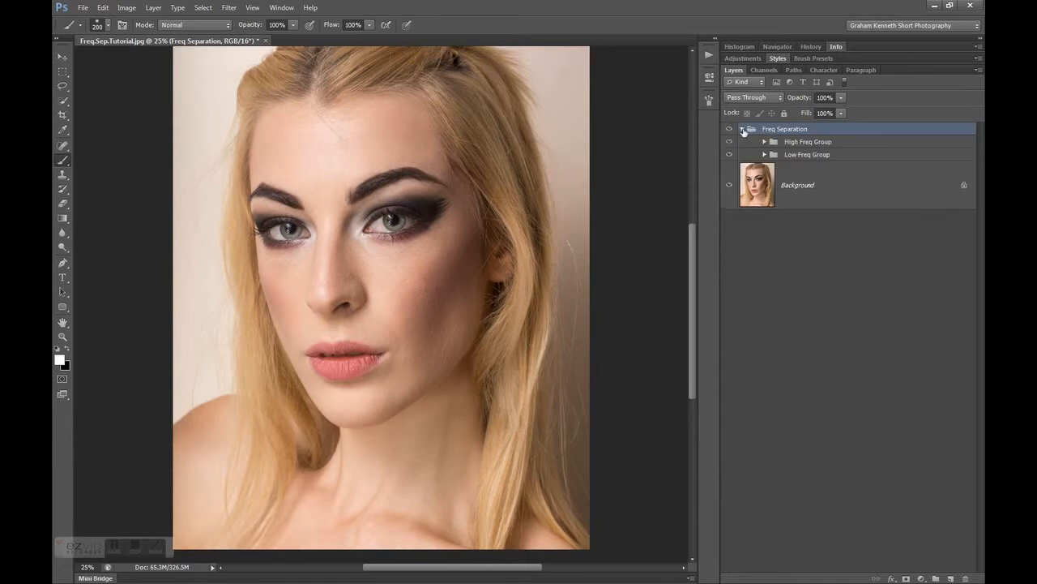
click(764, 155)
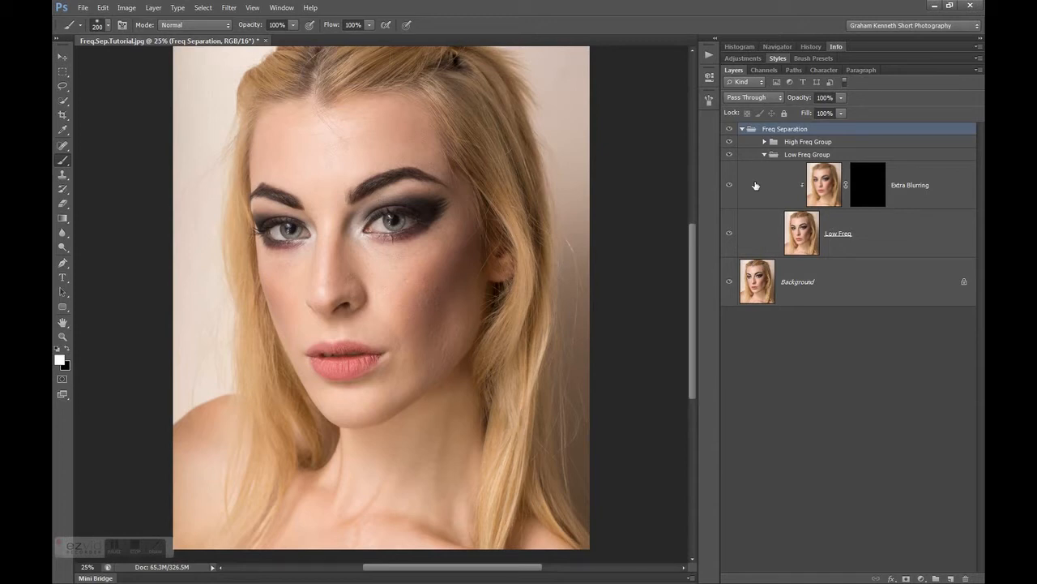
click(765, 141)
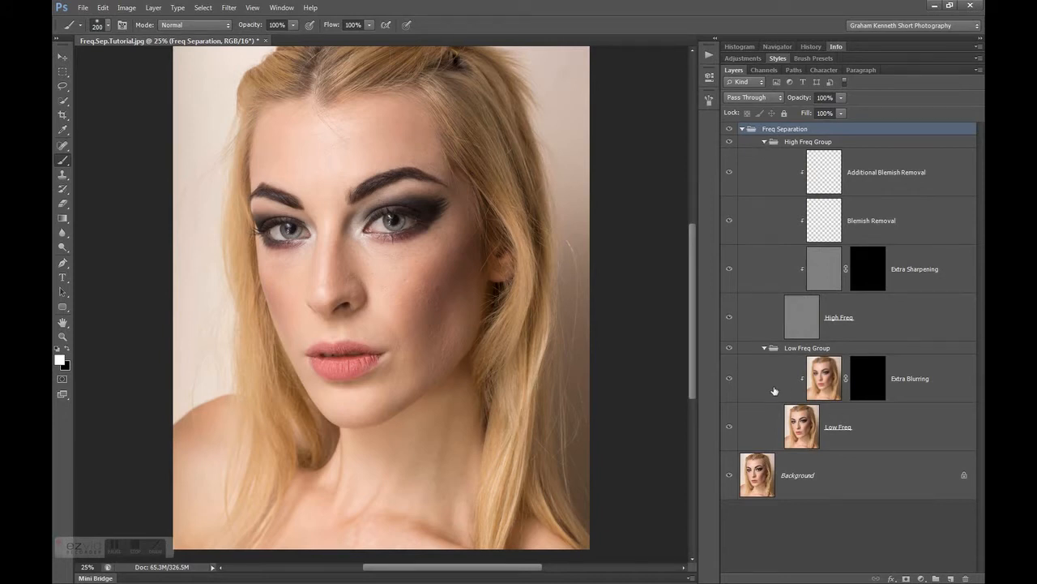
click(798, 426)
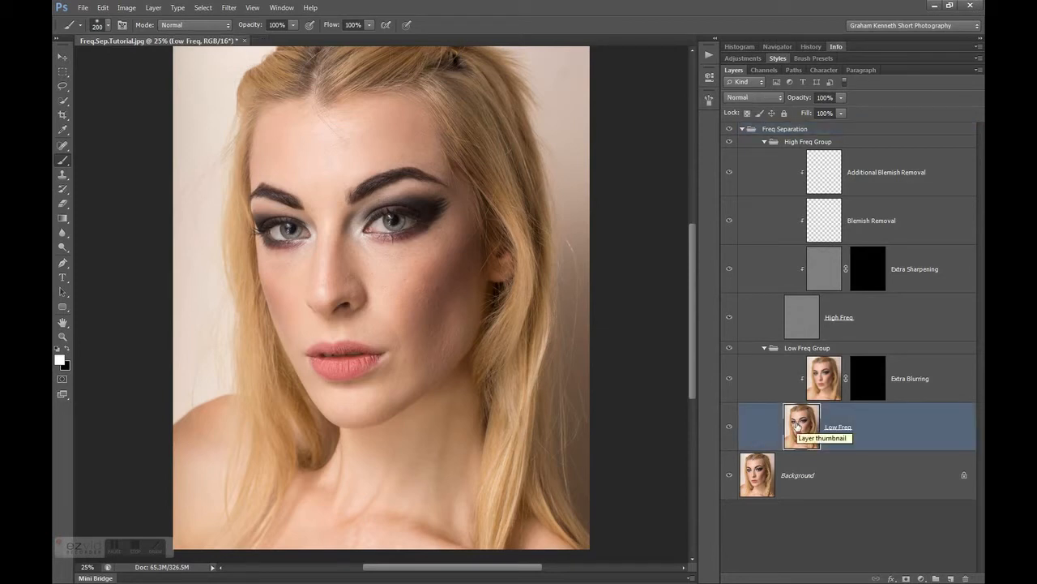
click(824, 230)
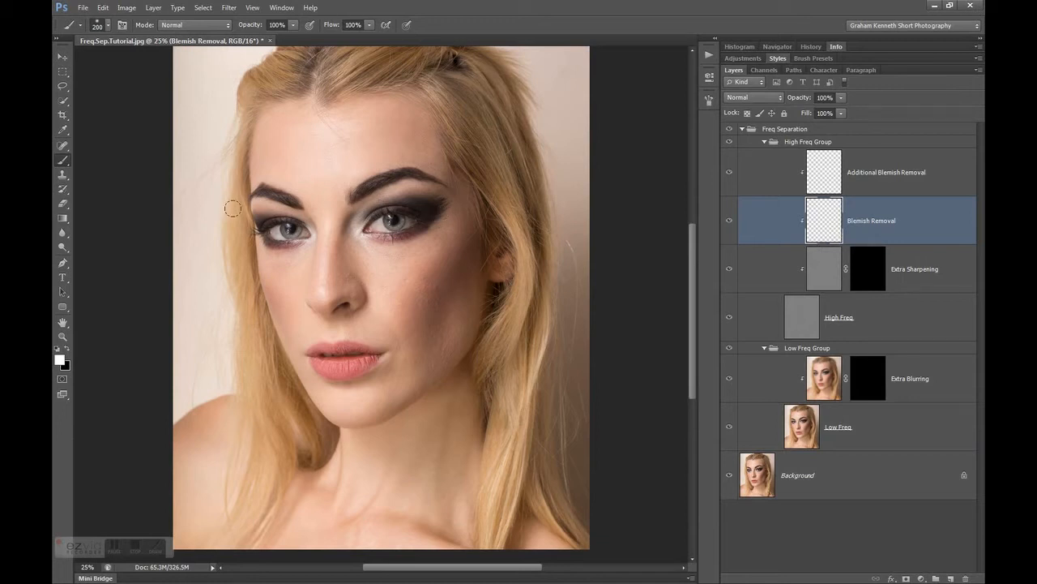
Hide the Low Freq Group and the Background to isolate the high frequency skin texture, viewed at 100%
click(729, 350)
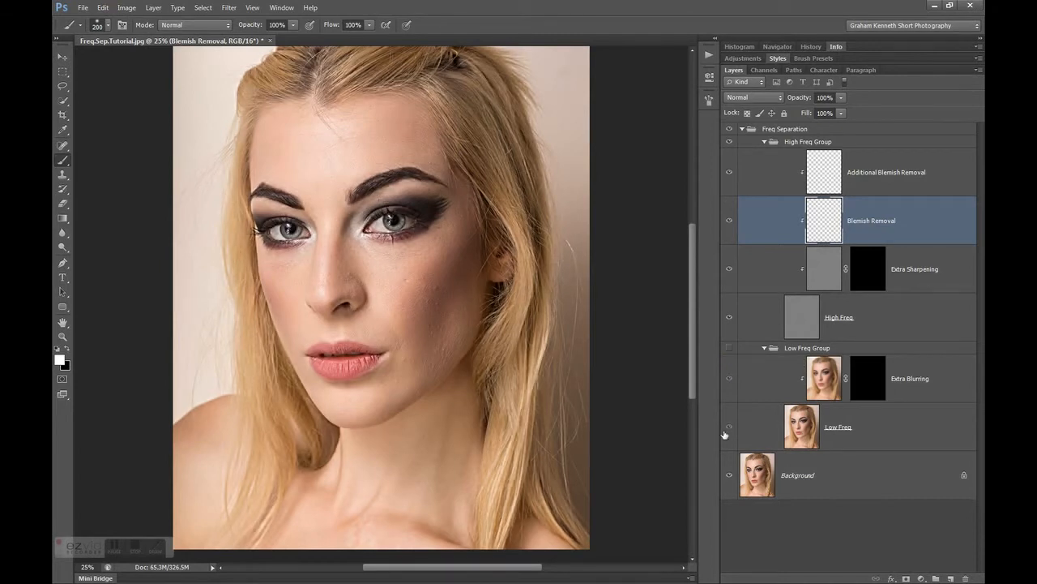
click(729, 475)
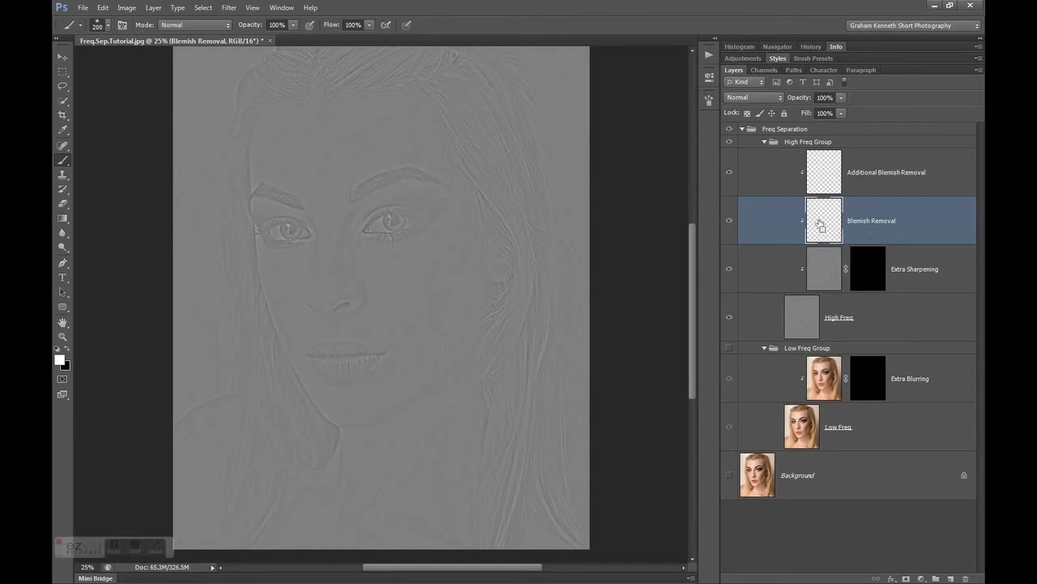
key(ctrl+1)
drag(695, 294, 700, 278)
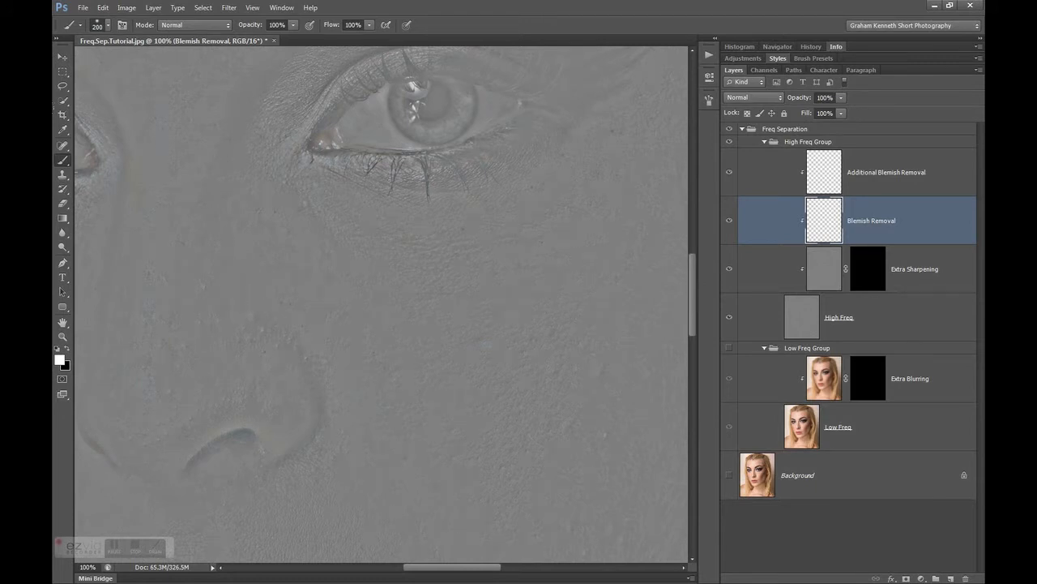
Activate the Clone Stamp Tool and set it to sample Current & Below
click(63, 147)
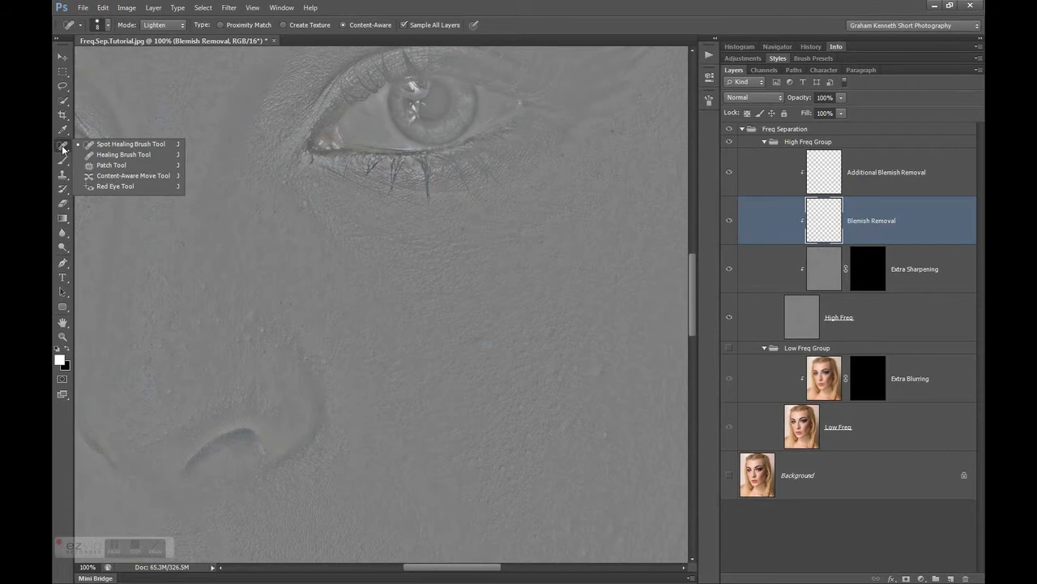
click(64, 178)
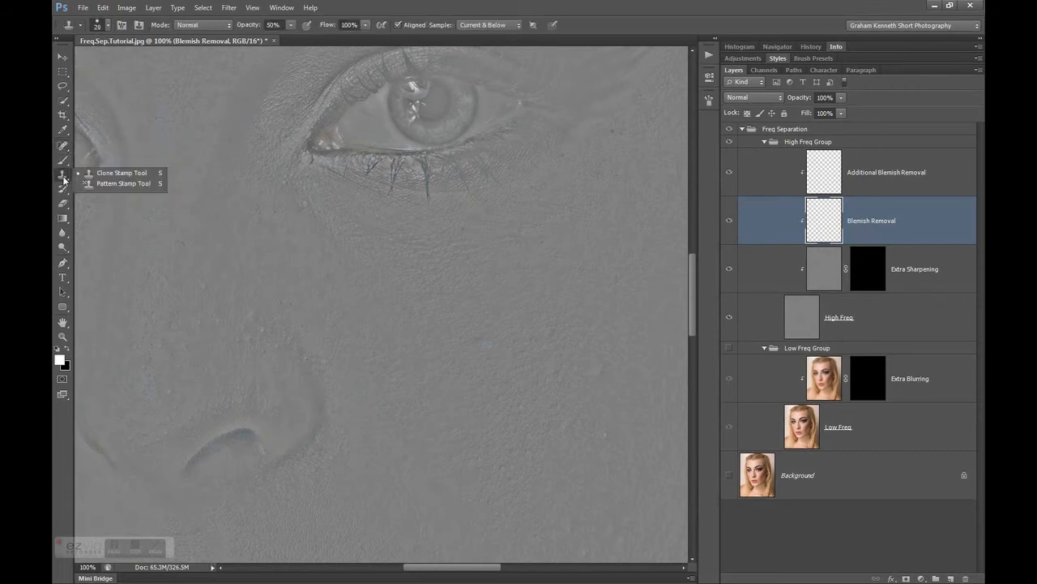
click(118, 175)
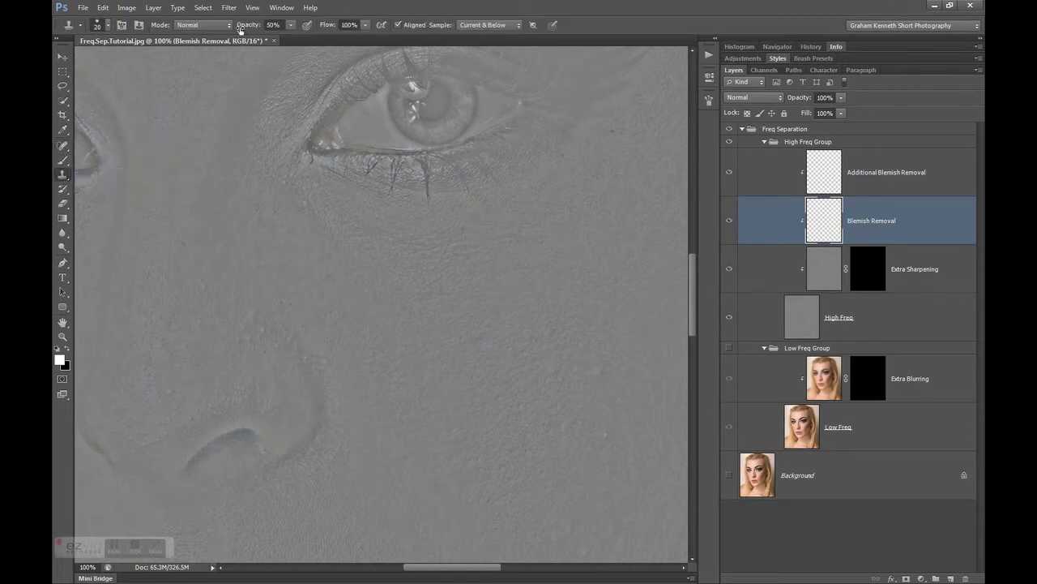
click(498, 26)
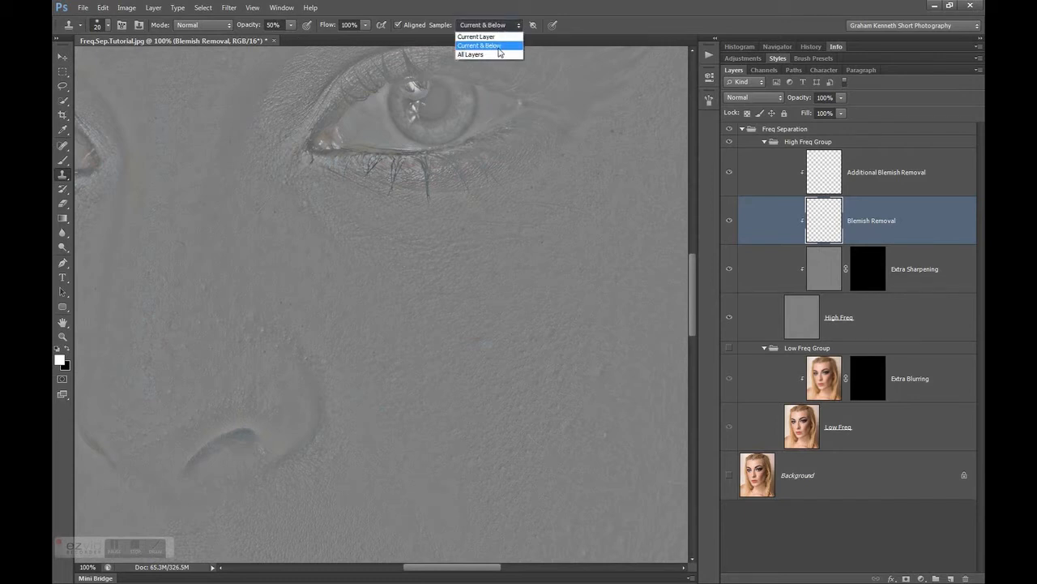
click(500, 46)
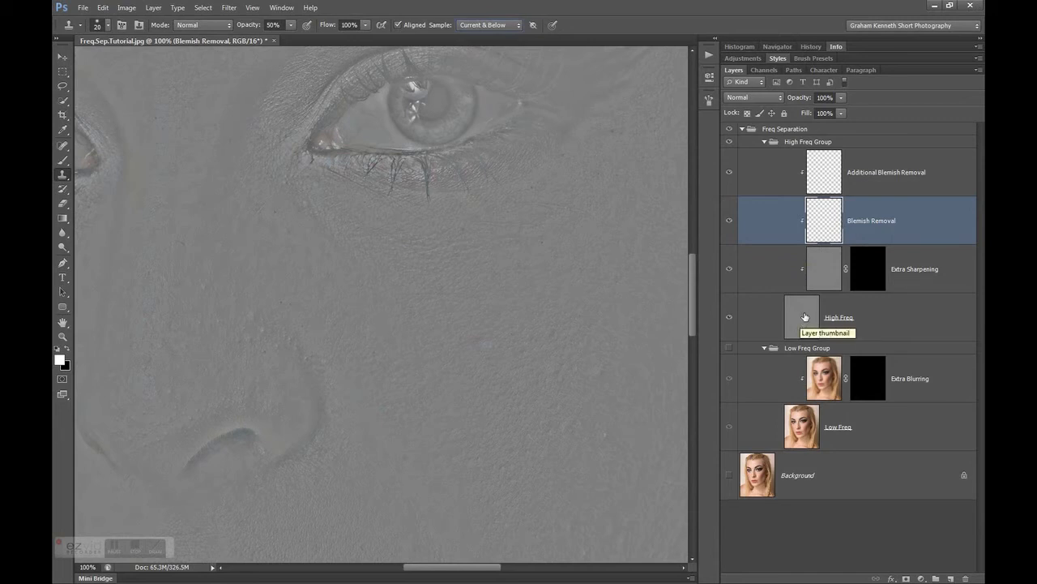
Point out the High Freq layer, return to the Blemish Removal layer sampling Current & Below, and set the clone brush size to 25
click(761, 320)
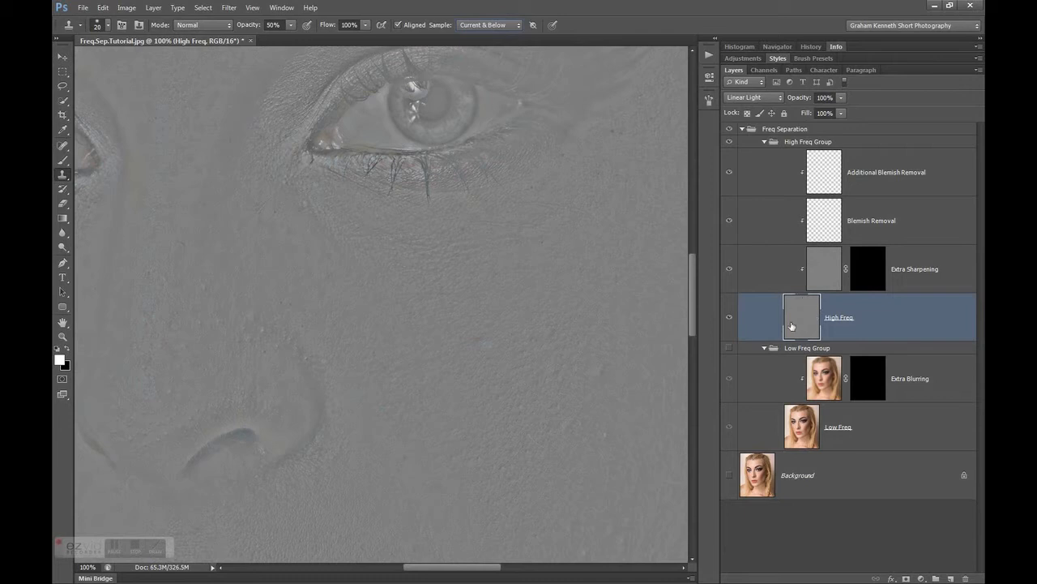
click(827, 221)
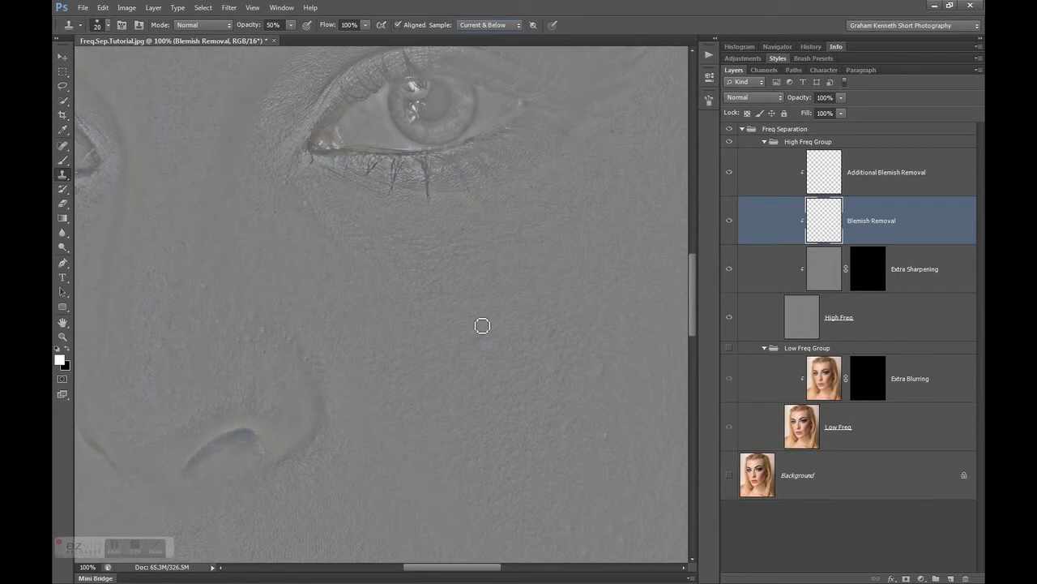
click(508, 25)
click(509, 28)
key(bracketright)
key(bracketleft)
Check the cheek in colour with the Low Freq Group briefly shown, and clone clean texture over the mid-cheek blemishes
click(728, 350)
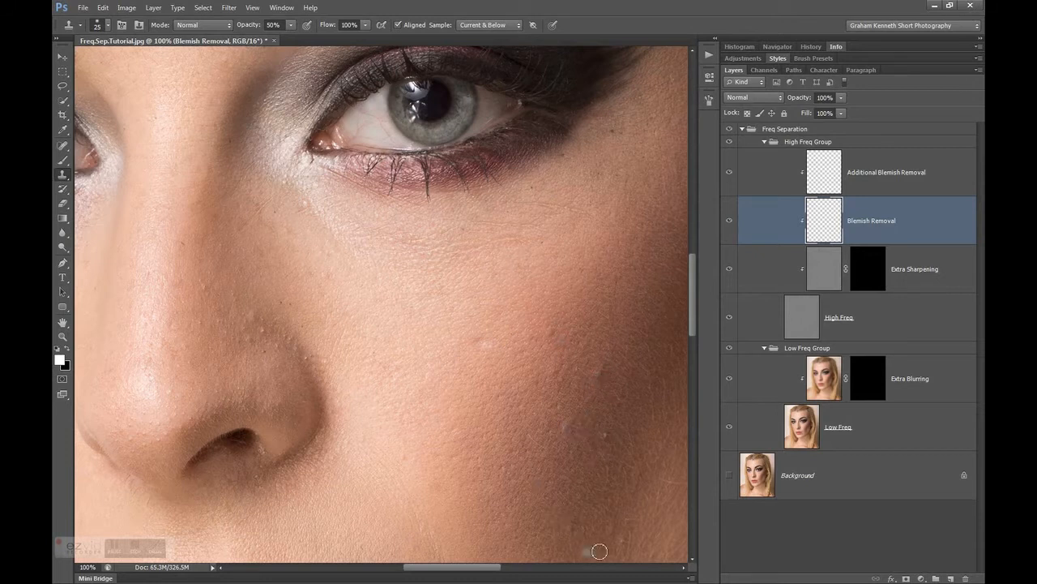
click(728, 349)
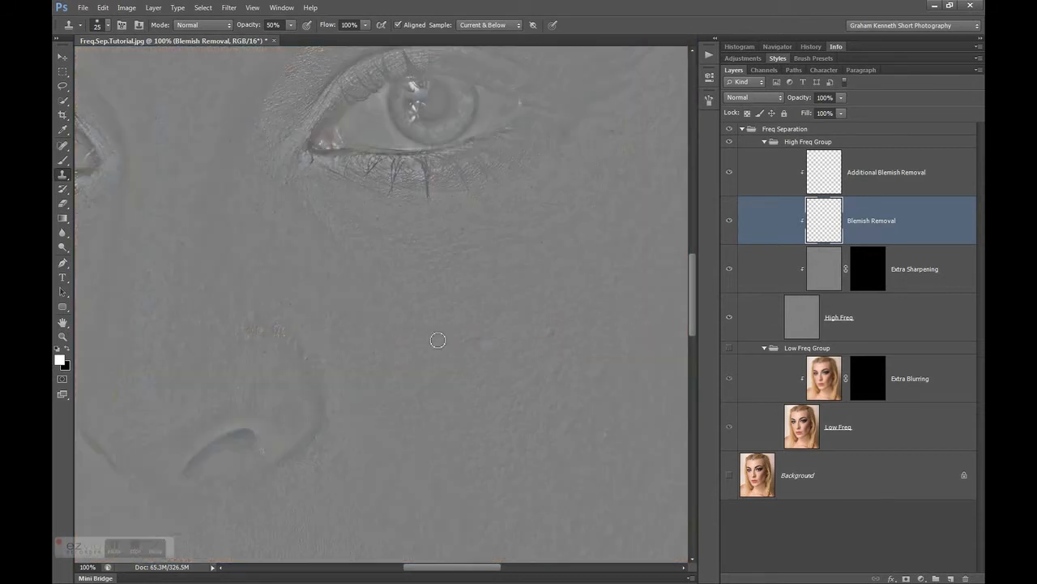
alt+click(483, 325)
drag(479, 343, 483, 343)
alt+click(543, 319)
drag(557, 335, 538, 343)
alt+click(569, 321)
alt+click(521, 358)
Clone clean skin texture over the blemish on the lower cheek
drag(690, 302, 692, 318)
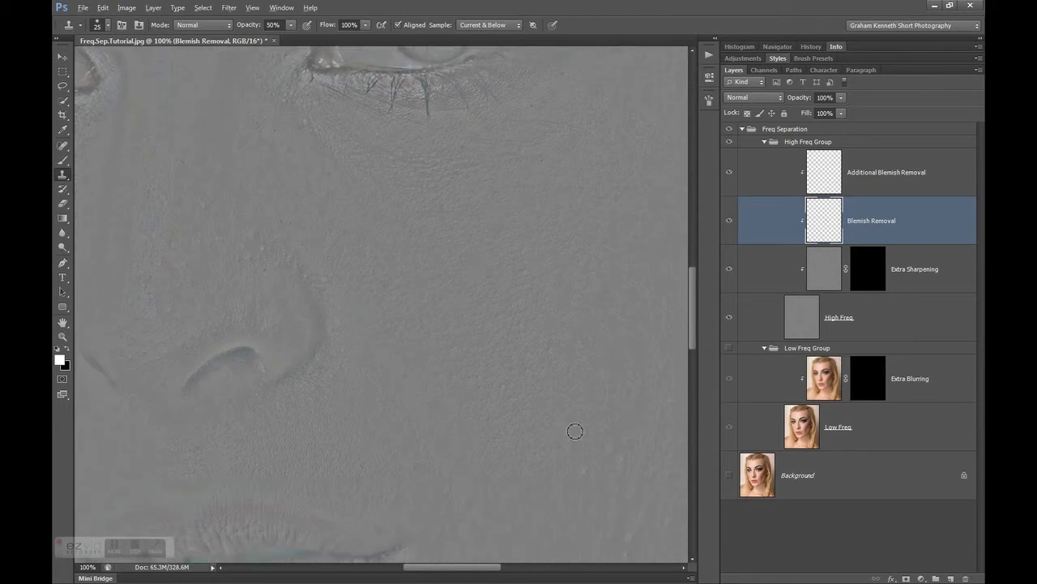
alt+click(574, 473)
click(587, 473)
Clone out the small blemishes below the eye, near its outer corner and along the side of the nose
drag(691, 327, 690, 316)
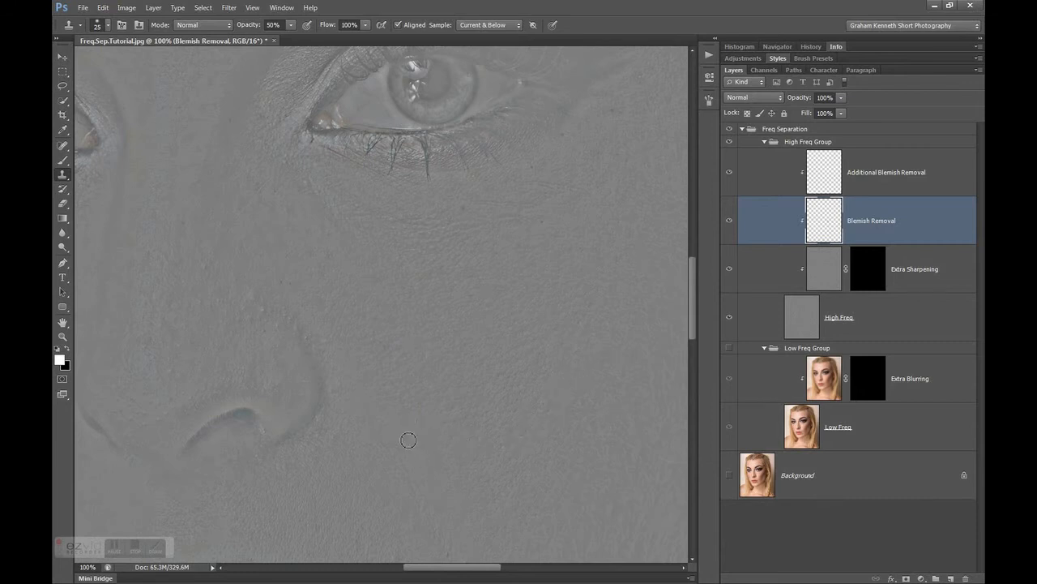
click(436, 266)
alt+click(427, 295)
drag(441, 266, 456, 326)
key(bracketleft)
alt+click(580, 198)
click(243, 216)
click(248, 171)
Set the clone brush size to 30 and clean up the texture around the mouth corner and above the upper lip
key(bracketright)
drag(692, 285, 691, 301)
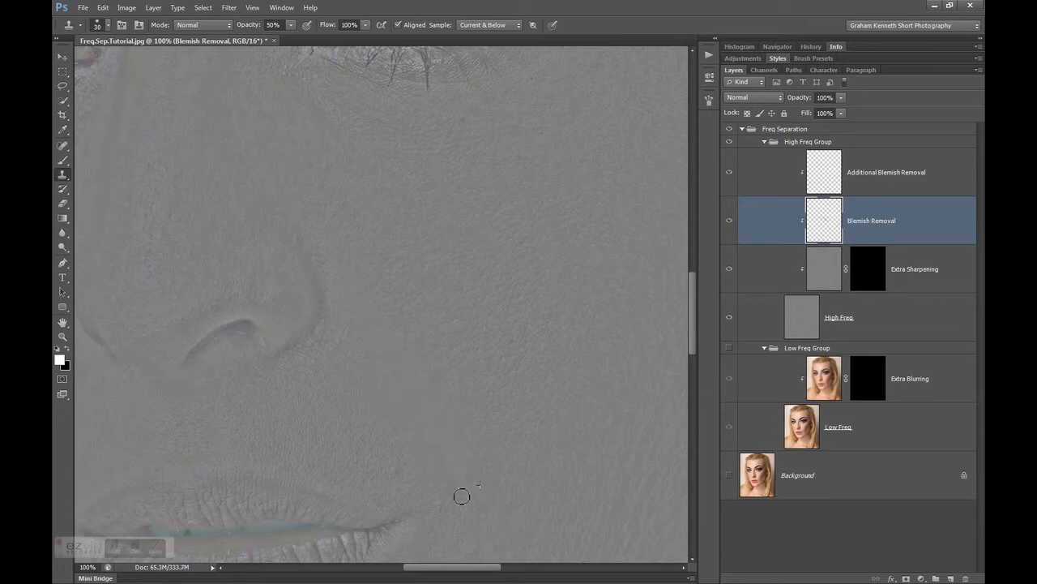
click(466, 522)
alt+click(389, 454)
Clone out the texture flaws just above the eyebrow with a size 20 brush
drag(691, 287, 697, 252)
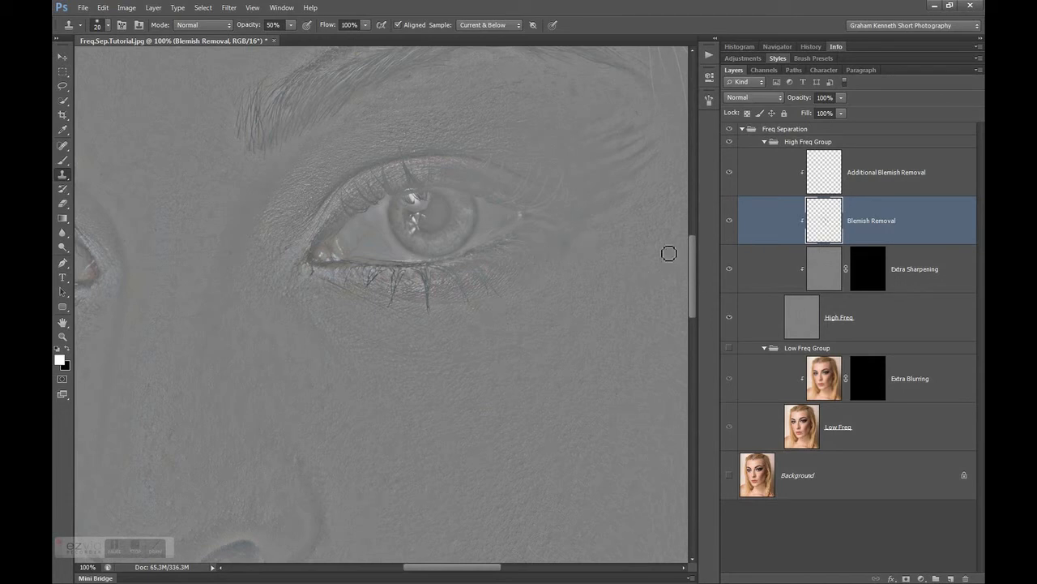
drag(692, 268, 693, 232)
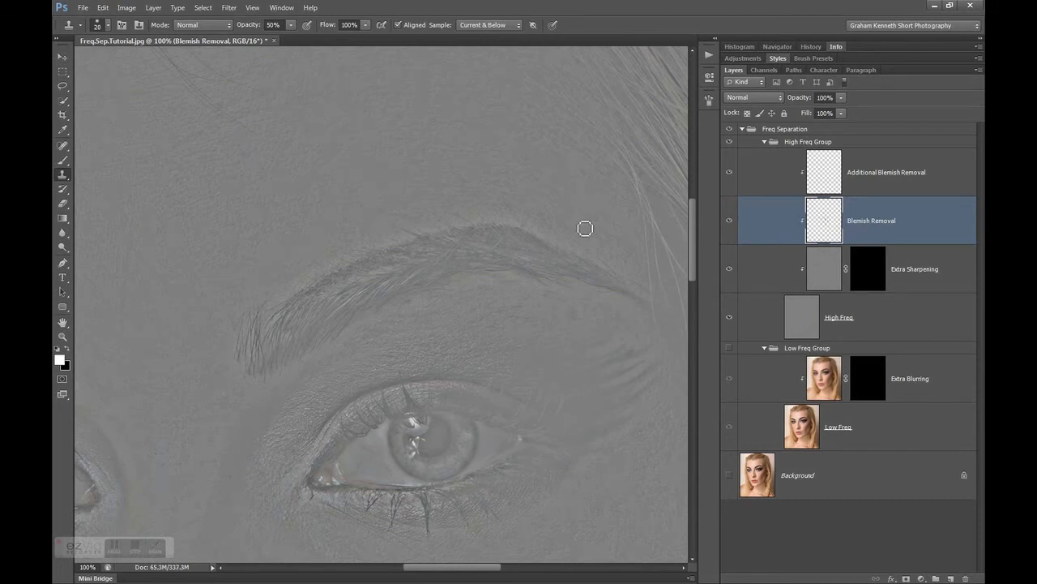
click(470, 223)
Make the Low Freq Group visible again to view the retouched cheek and mouth area in full colour
drag(691, 263, 692, 325)
click(729, 348)
drag(446, 571, 459, 572)
drag(694, 342, 695, 339)
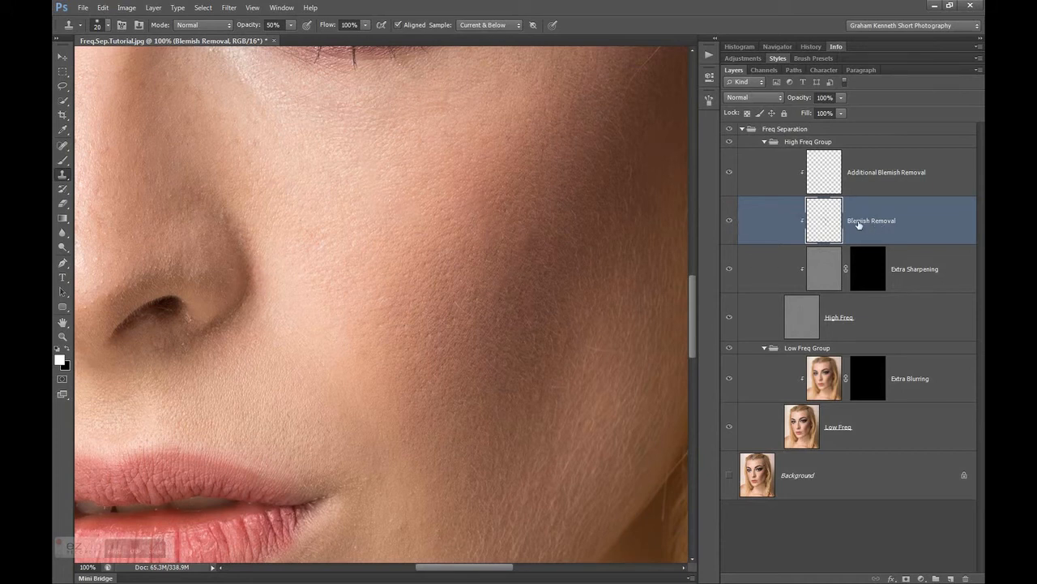
Compare the cheek before and after retouching by repeatedly switching the Blemish Removal layer's visibility off and on
click(730, 222)
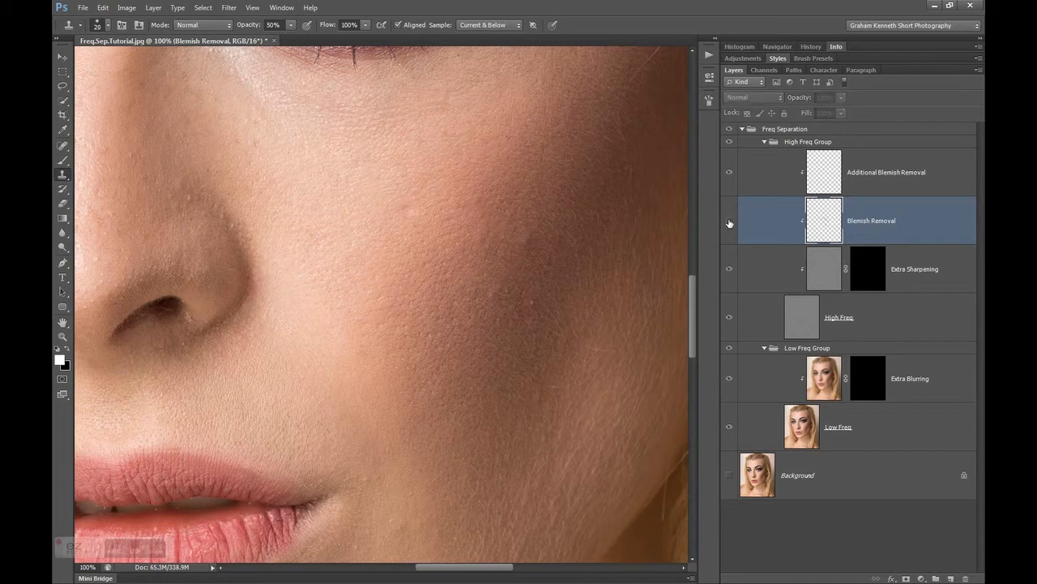
click(729, 222)
click(729, 222)
click(729, 222)
click(730, 222)
click(730, 222)
click(729, 222)
click(730, 223)
click(729, 222)
click(729, 223)
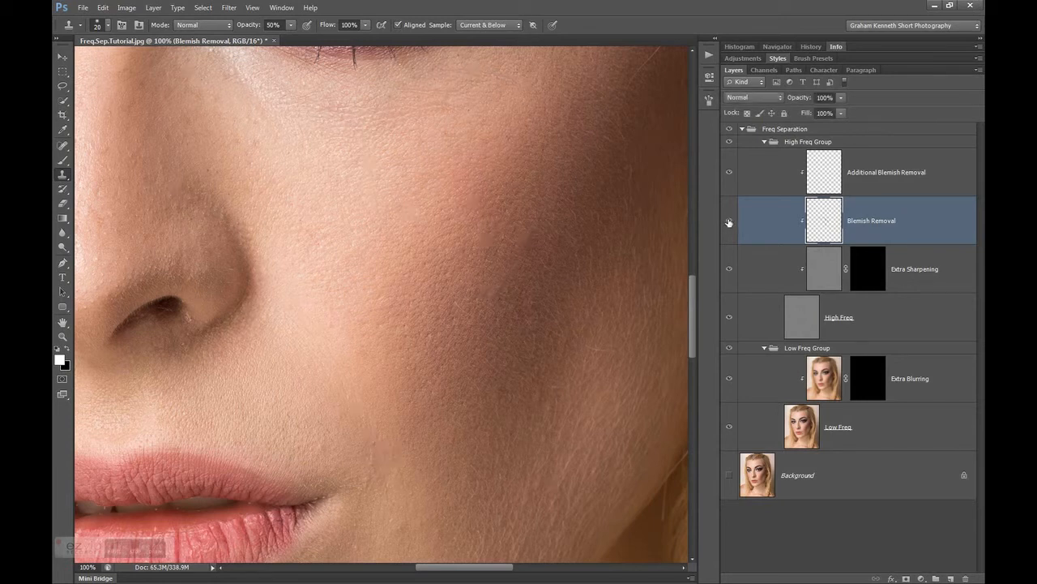
click(729, 222)
click(729, 222)
click(730, 222)
click(730, 222)
click(730, 222)
Make Additional Blemish Removal the active layer, with the stray hairs on the forehead in view
drag(695, 323, 696, 213)
drag(490, 567, 438, 565)
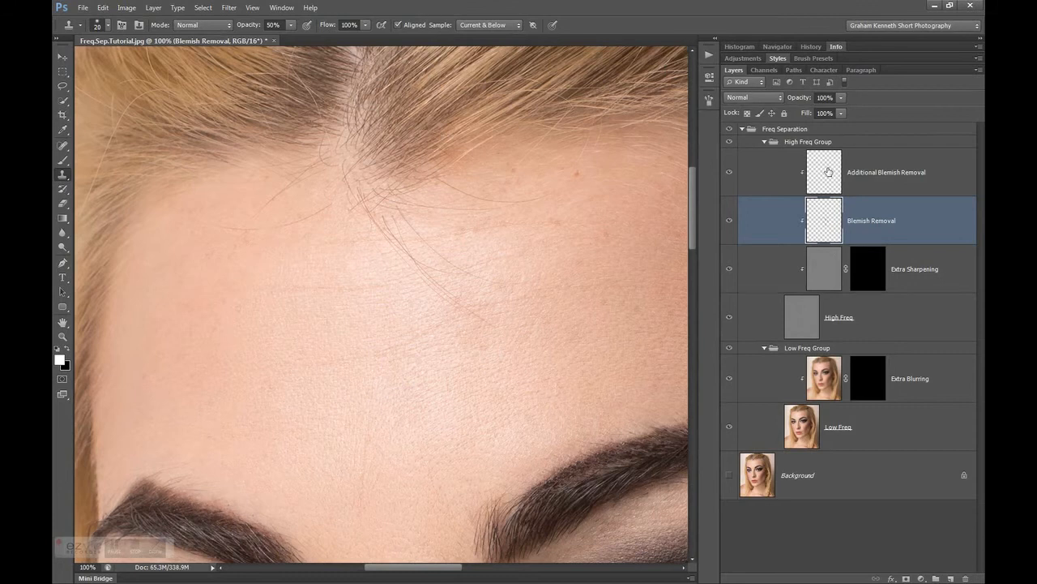
click(832, 172)
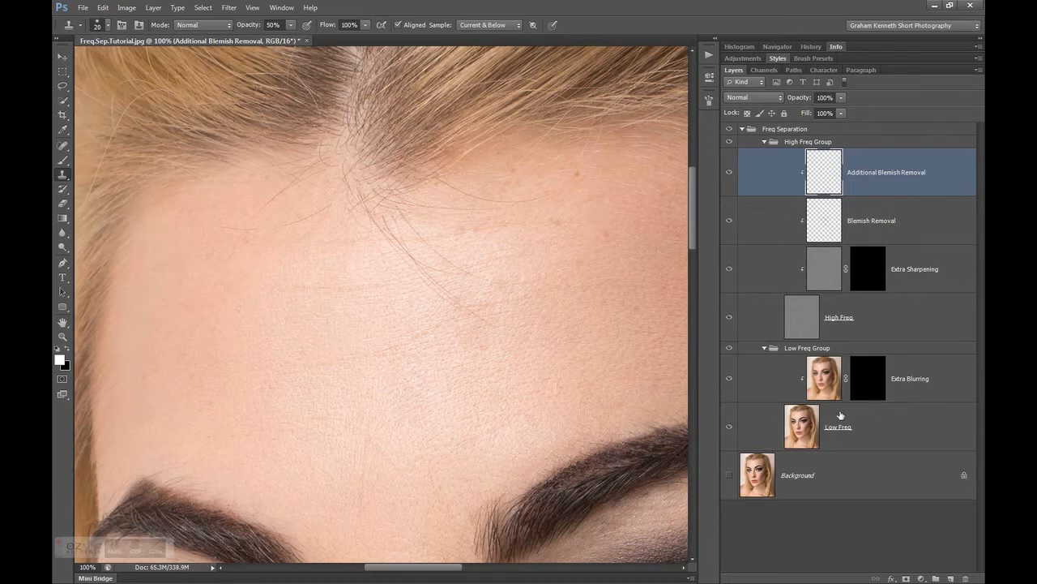
Make the Low Freq layer active and hide the High Freq Group to view the forehead's blurred colour tones
click(802, 429)
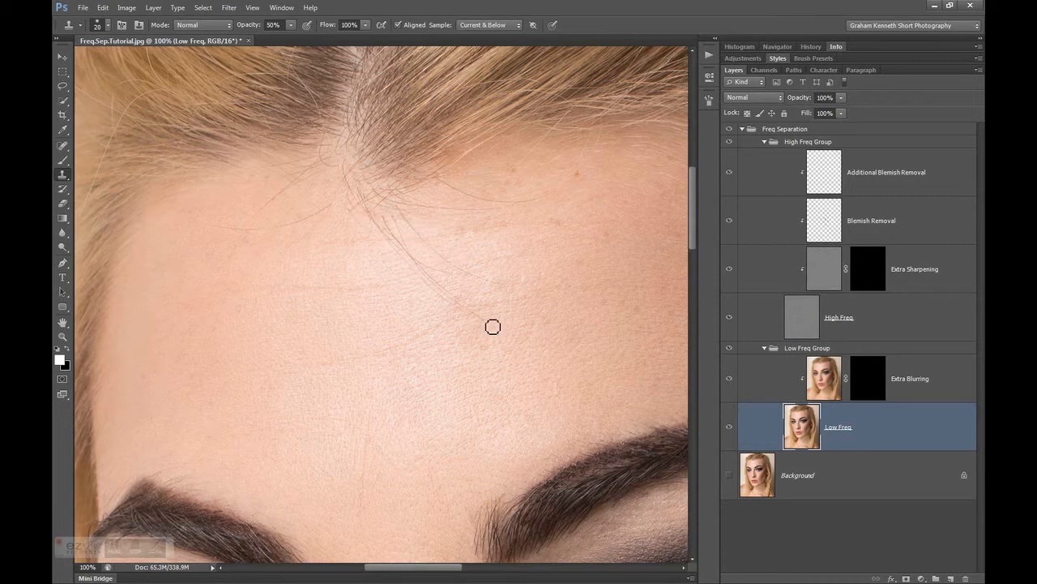
click(731, 143)
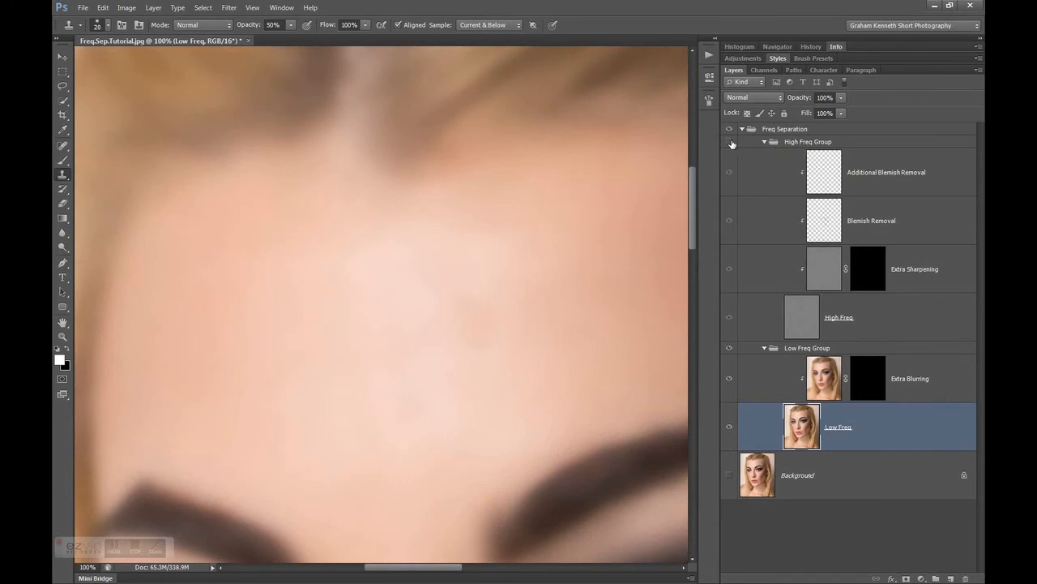
key(ctrl+minus)
key(ctrl+minus)
key(ctrl+minus)
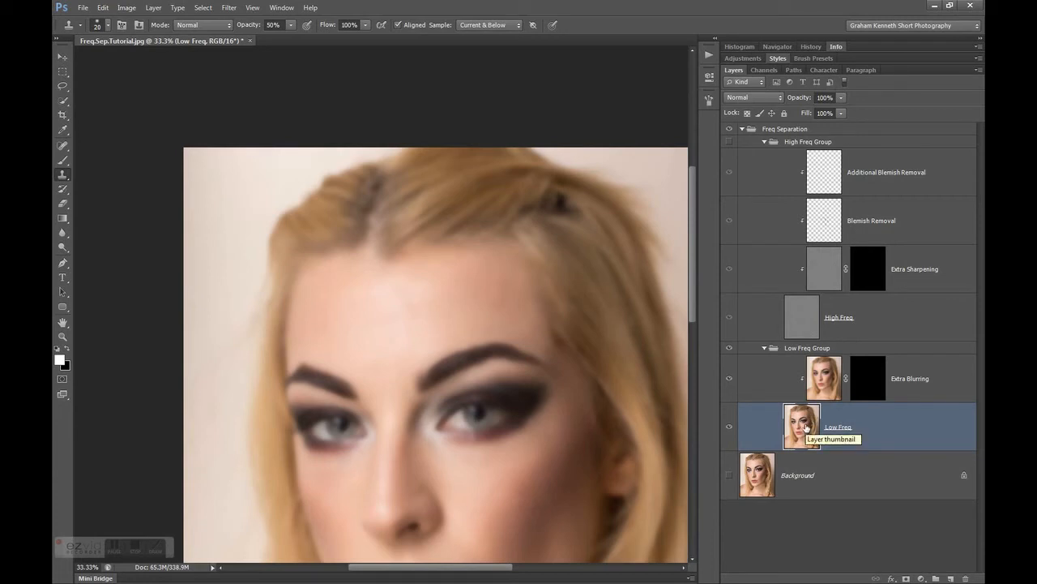
key(ctrl+plus)
key(ctrl+plus)
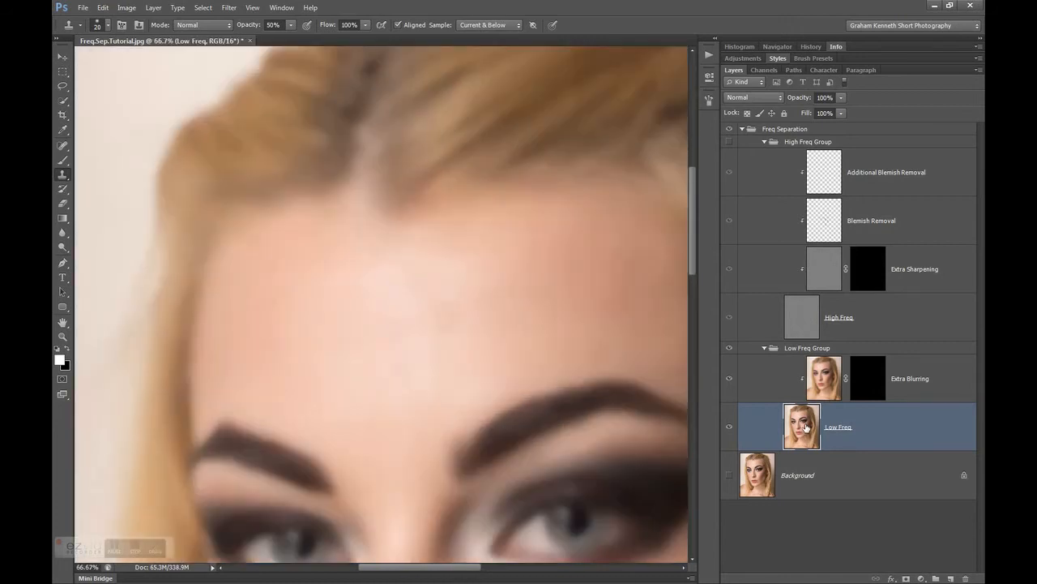
Even out the colour patches in the middle of the forehead on Low Freq with the Clone Stamp at size 90 and 50% opacity
click(62, 161)
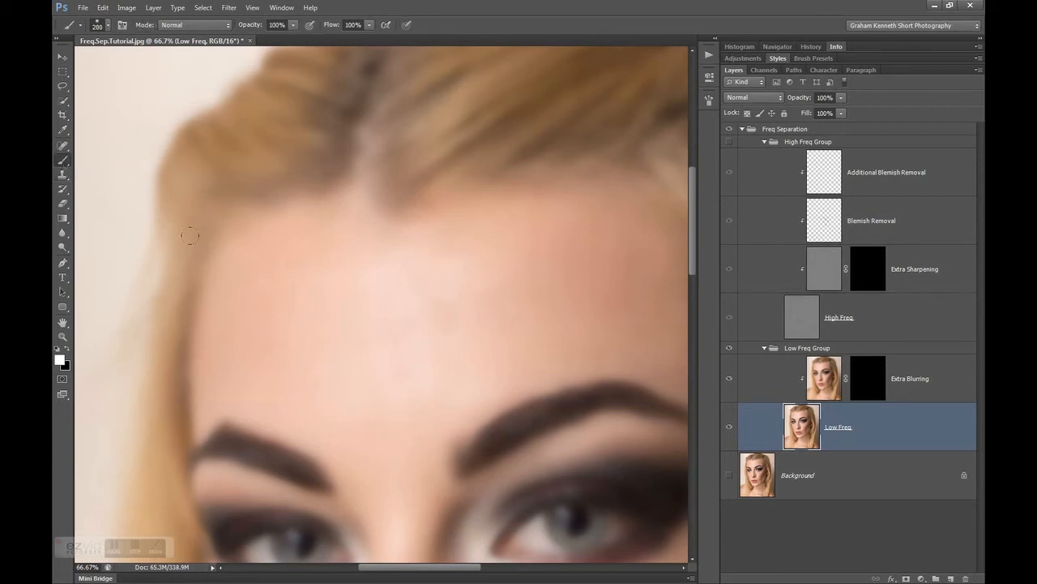
click(62, 174)
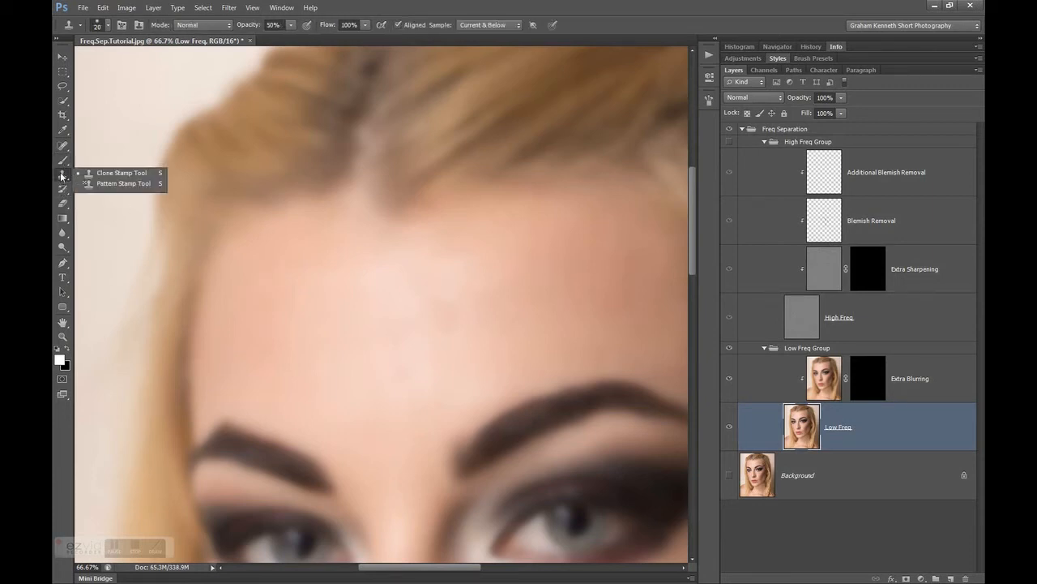
click(118, 176)
key(bracketright)
key(bracketright)
key(bracketright)
key(bracketright)
key(bracketright)
key(bracketright)
key(bracketright)
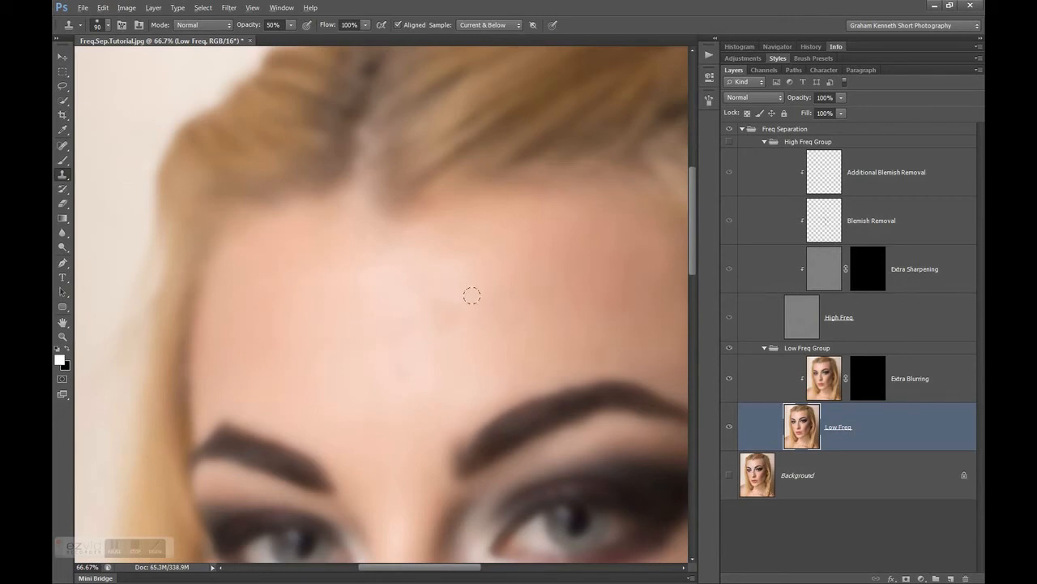
alt+click(476, 300)
mouse_move(435, 299)
mouse_down()
mouse_move(441, 313)
mouse_move(418, 296)
mouse_move(445, 303)
mouse_move(432, 321)
mouse_move(417, 270)
mouse_move(392, 267)
mouse_move(378, 238)
mouse_move(361, 264)
mouse_move(439, 248)
mouse_up()
alt+click(410, 332)
alt+click(396, 289)
mouse_move(431, 296)
mouse_down()
mouse_move(417, 303)
mouse_move(438, 320)
mouse_up()
Paint white over the central forehead on the Extra Blurring layer mask with a size 250 brush
click(869, 385)
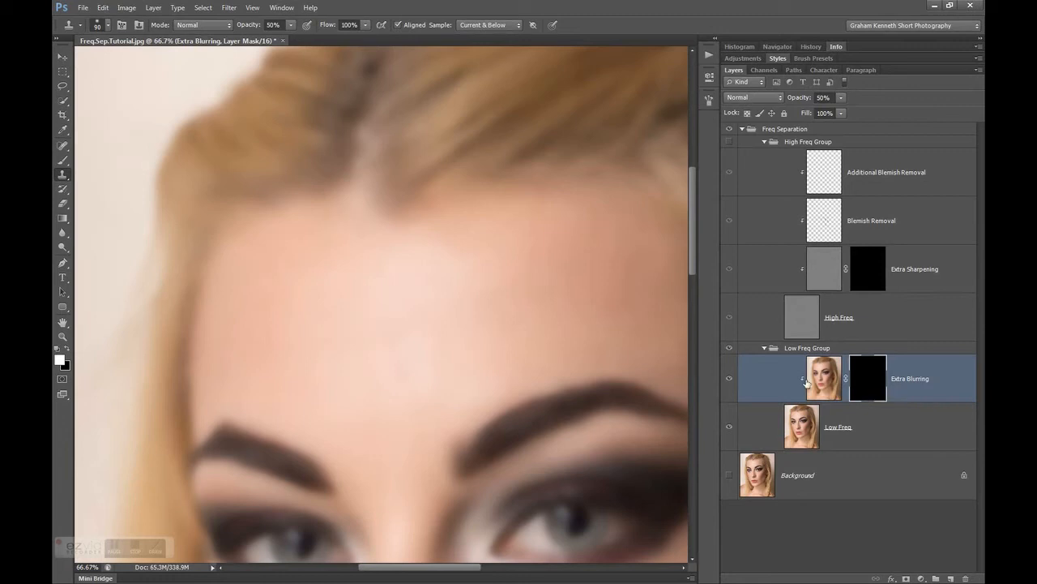
click(61, 163)
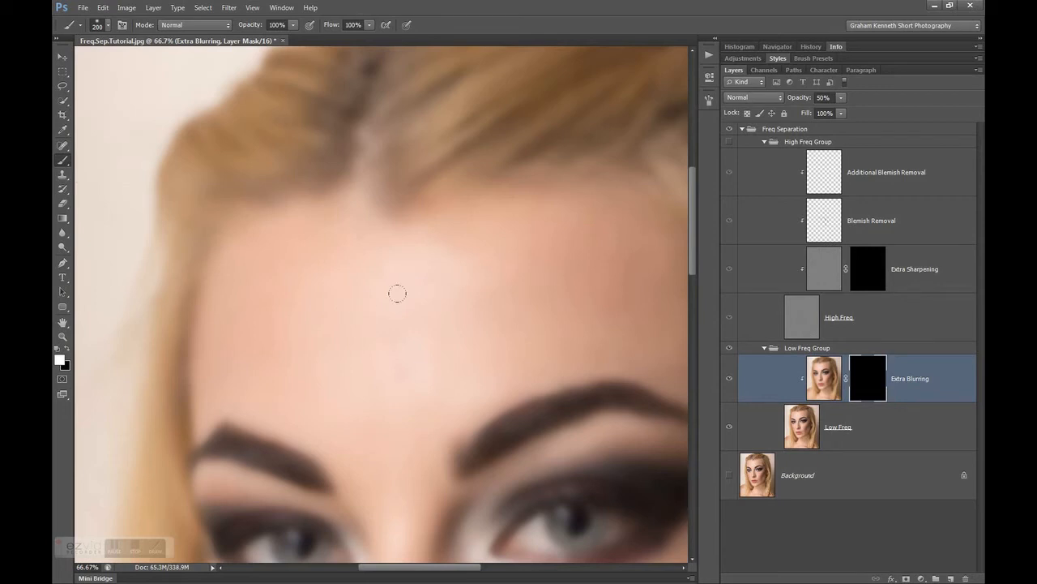
key(bracketright)
mouse_move(410, 241)
mouse_down()
mouse_move(433, 227)
mouse_move(465, 248)
mouse_move(438, 286)
mouse_up()
drag(410, 316, 406, 303)
Show the High Freq Group, hide the Low Freq Group and make Additional Blemish Removal the active layer
click(728, 142)
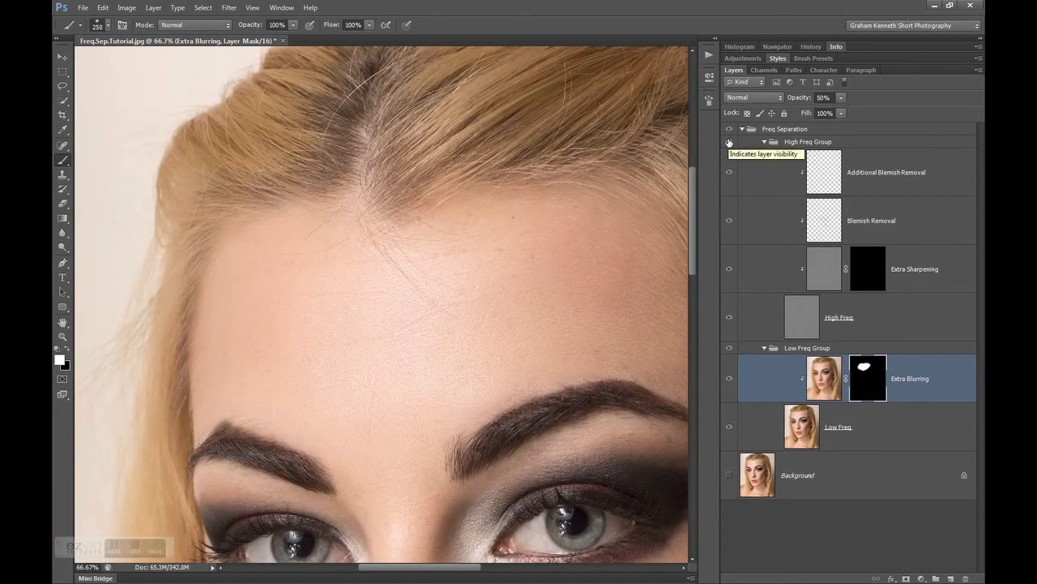
click(728, 350)
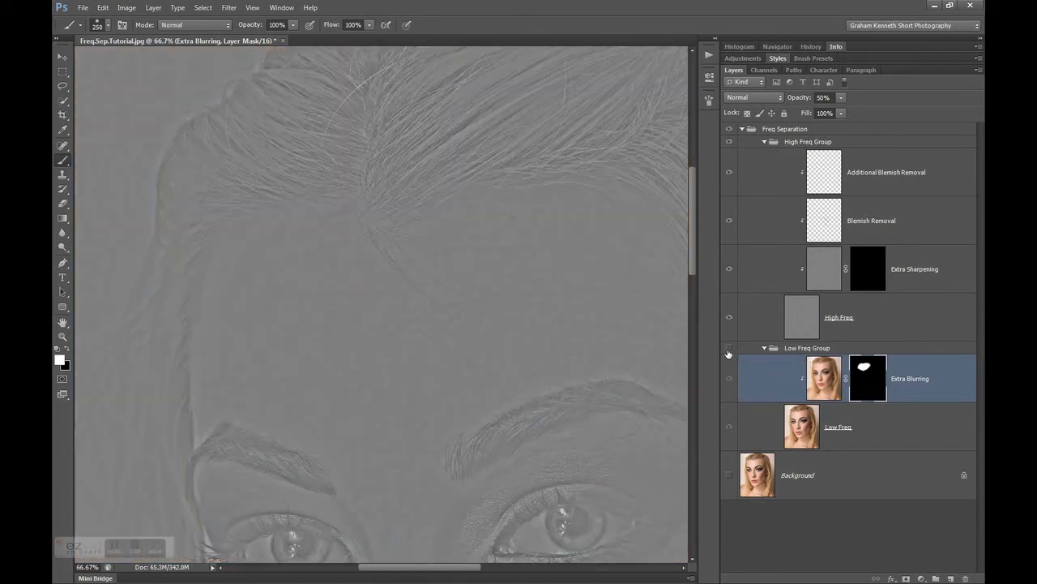
click(758, 351)
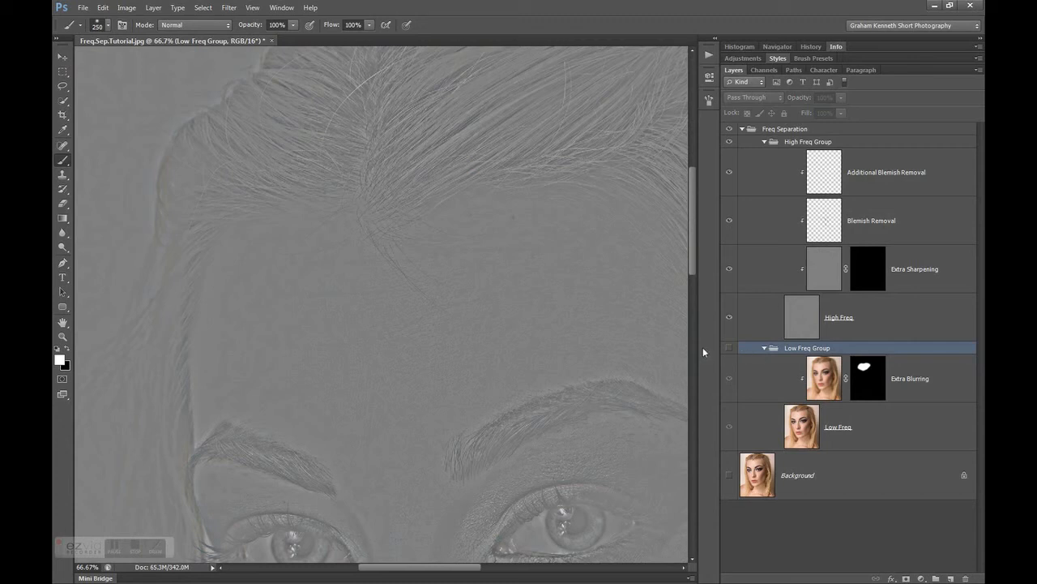
click(824, 184)
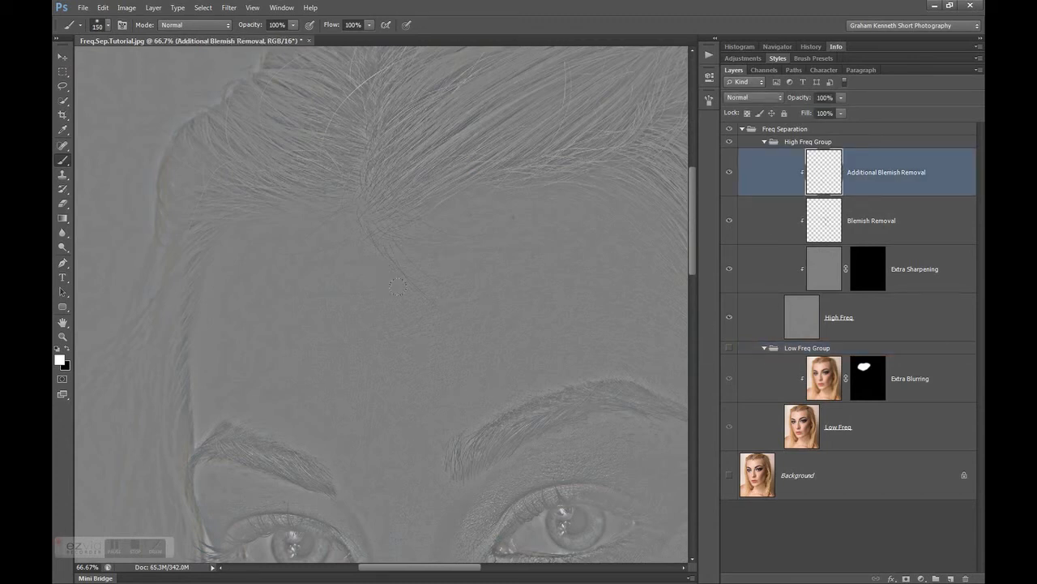
Set the Clone Stamp to 75% opacity and size 45 for working close up on the forehead's stray hairs
key(bracketleft)
click(63, 178)
click(247, 27)
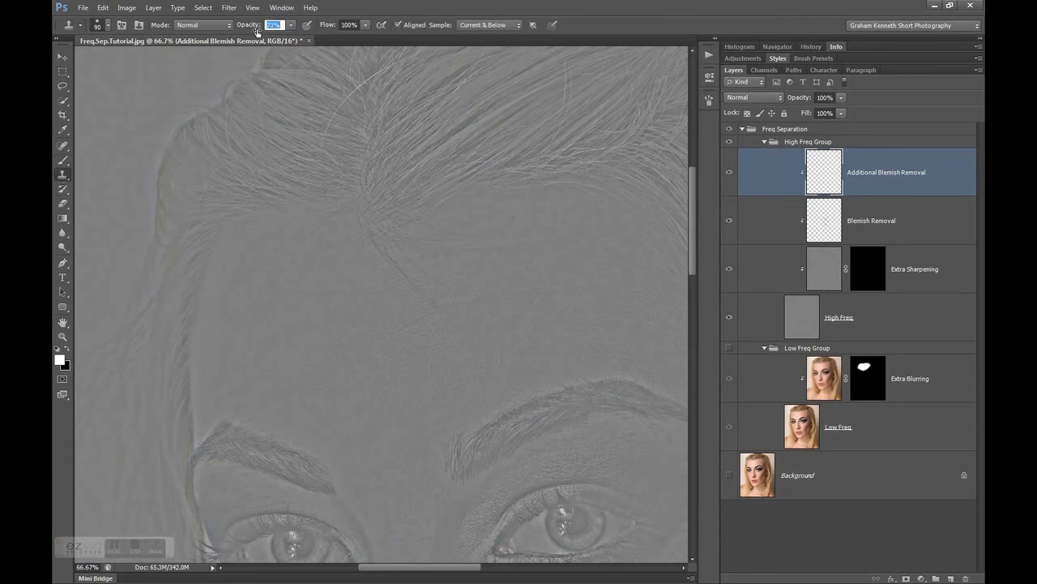
drag(257, 31, 259, 32)
key(bracketleft)
key(bracketleft)
key(bracketleft)
key(bracketleft)
key(bracketleft)
key(ctrl+plus)
key(ctrl+plus)
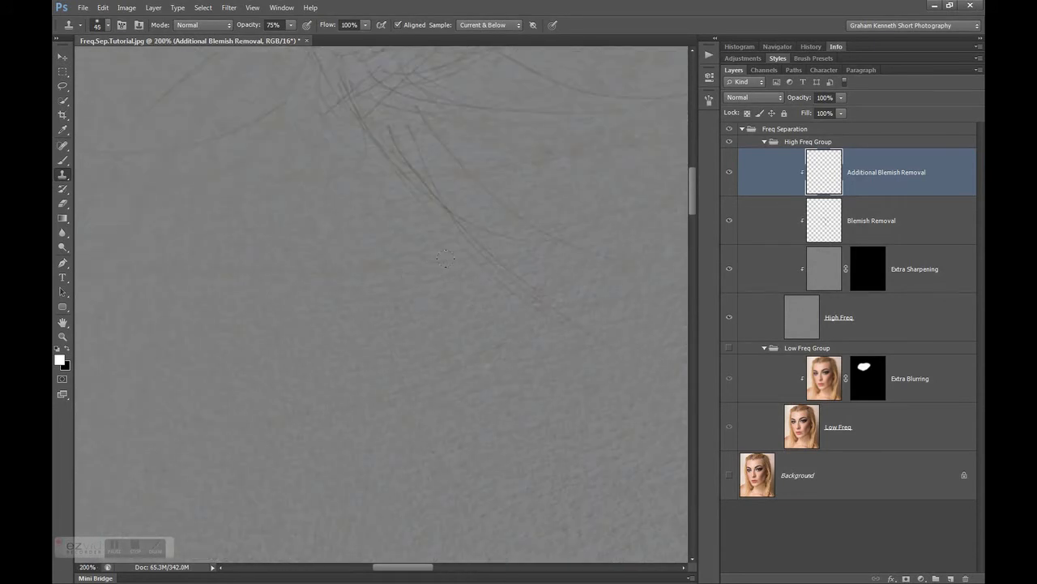
Clone skin texture over the stray hairs running down the forehead from the hairline with a size 25 brush
drag(474, 261, 399, 303)
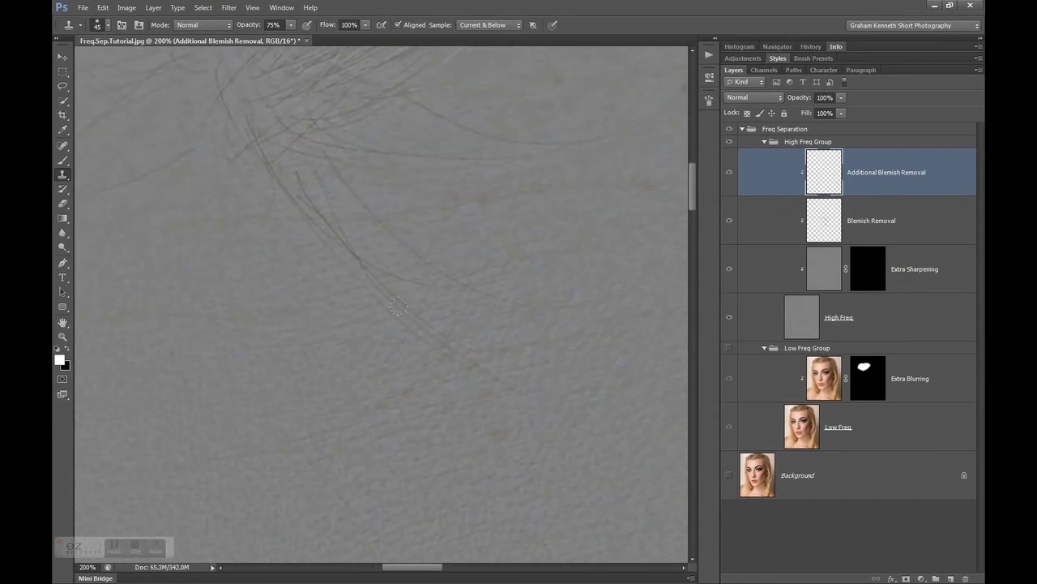
key(bracketleft)
key(bracketleft)
drag(470, 366, 462, 370)
mouse_move(383, 313)
mouse_down()
mouse_move(346, 282)
mouse_move(387, 328)
mouse_move(454, 351)
mouse_move(398, 321)
mouse_move(446, 334)
mouse_move(401, 308)
mouse_up()
click(331, 256)
click(260, 246)
drag(249, 216, 267, 184)
alt+click(192, 205)
alt+click(549, 292)
click(338, 223)
alt+click(365, 205)
alt+click(492, 334)
Adjust the Clone Stamp's opacity, enlarge its brush and clone texture across the middle of the forehead
key(ctrl+minus)
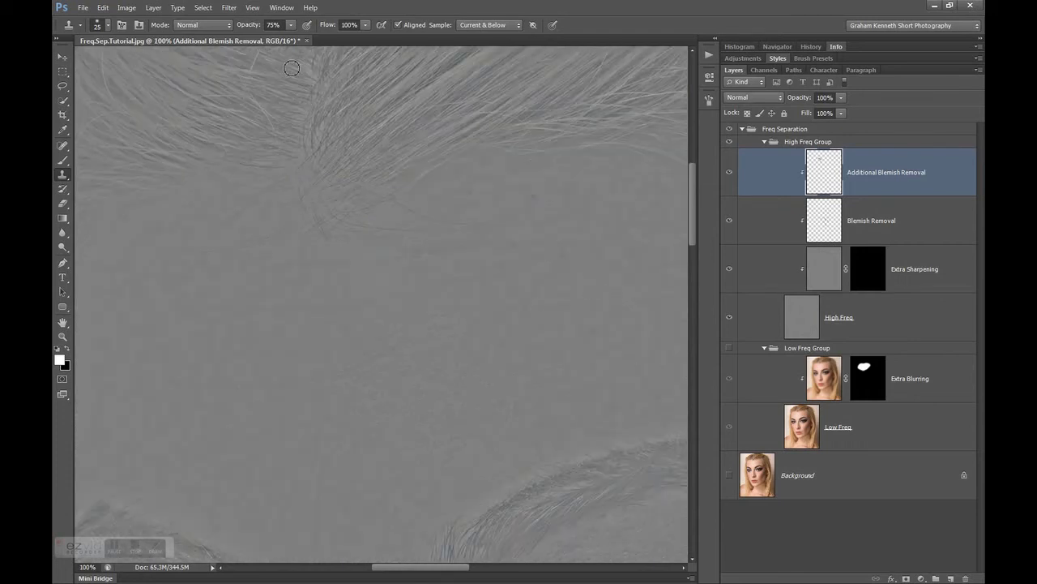
click(238, 25)
key(Return)
key(bracketright)
alt+click(273, 288)
alt+click(386, 271)
Reduce the Clone Stamp to 35% opacity and a smaller brush, and soften the texture lines across the mid-forehead
key(bracketleft)
key(bracketleft)
key(bracketleft)
drag(251, 29, 244, 30)
alt+click(252, 317)
drag(269, 312, 340, 310)
alt+click(374, 301)
Clone over the skin lines between the eyebrows with a size 25 brush at 35% opacity
drag(693, 209, 693, 246)
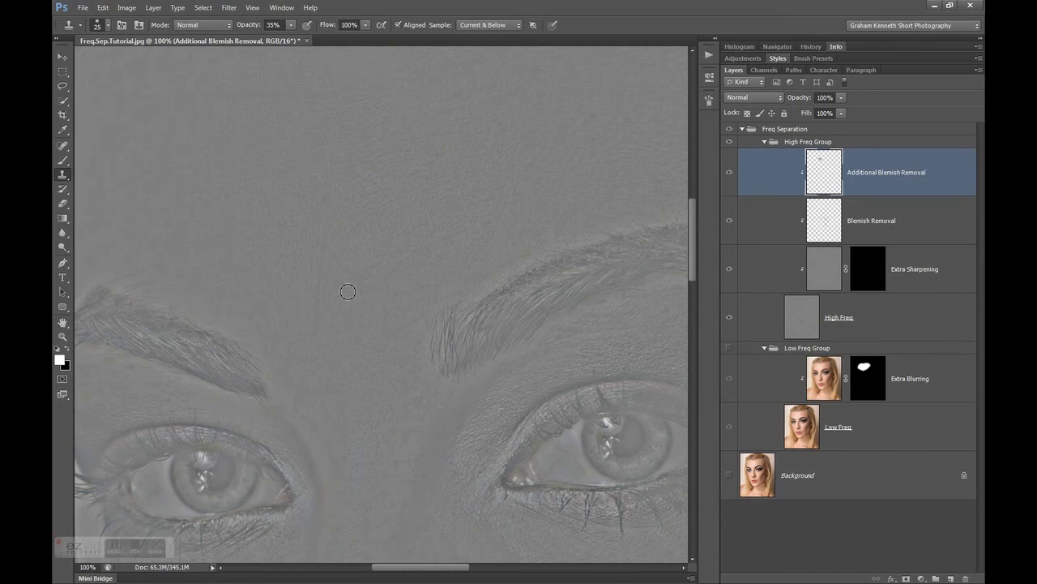
alt+click(339, 210)
mouse_move(328, 214)
mouse_down()
mouse_move(331, 202)
mouse_move(318, 309)
mouse_up()
mouse_move(354, 279)
mouse_down()
mouse_move(326, 243)
mouse_move(340, 269)
mouse_move(372, 257)
mouse_move(334, 257)
mouse_up()
alt+click(350, 248)
click(418, 125)
Show the Low Freq Group and compare the forehead with the Additional Blemish Removal layer repeatedly off and on
drag(693, 220, 698, 199)
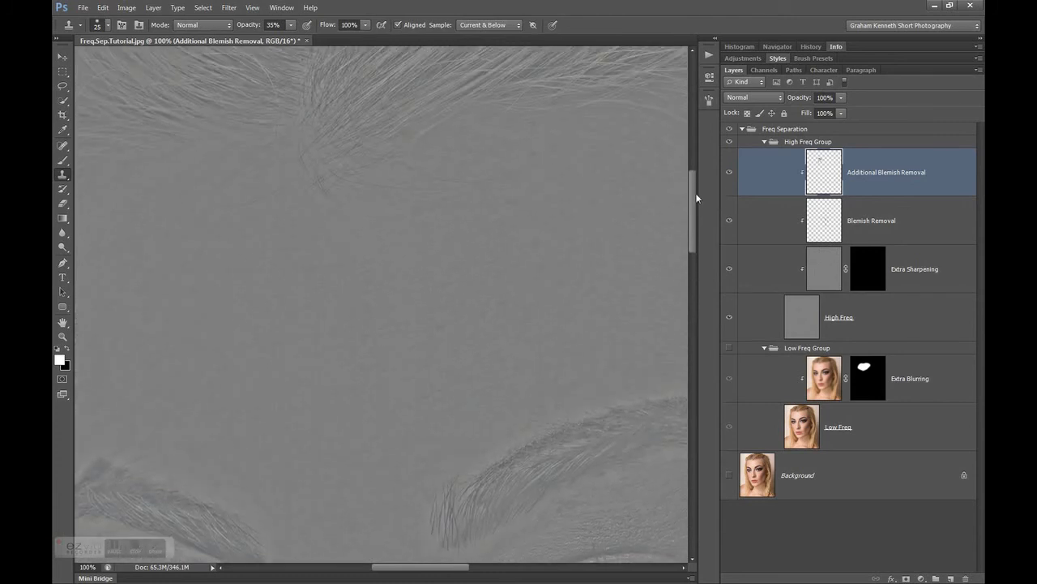
click(730, 349)
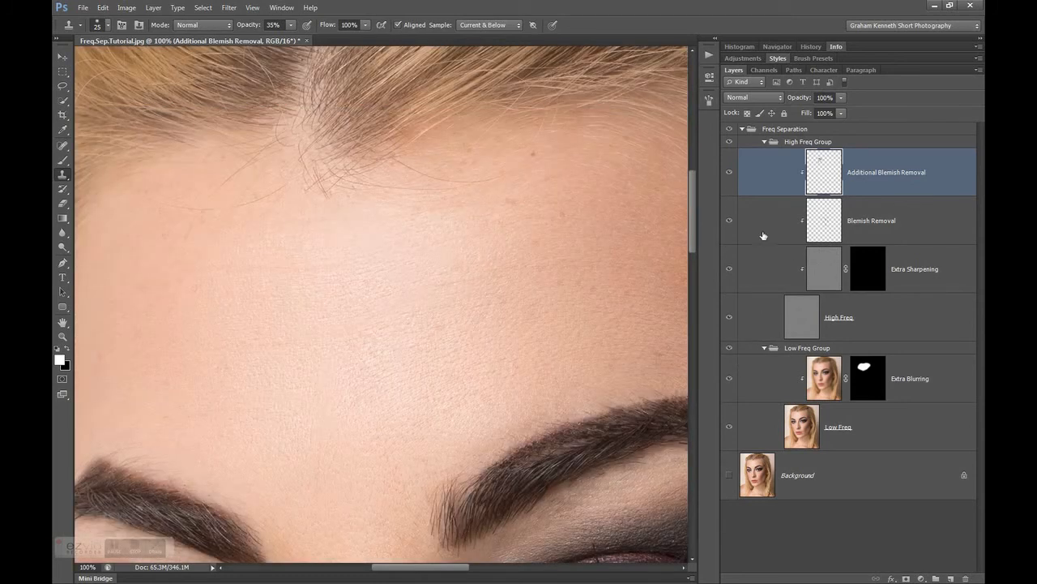
click(729, 173)
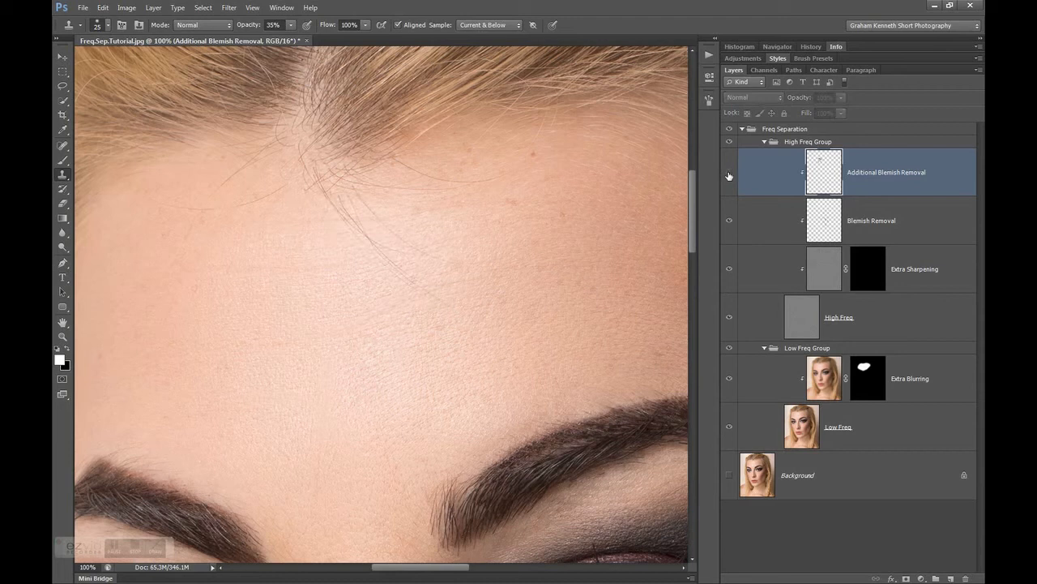
click(728, 175)
click(728, 175)
click(728, 175)
click(728, 175)
click(729, 175)
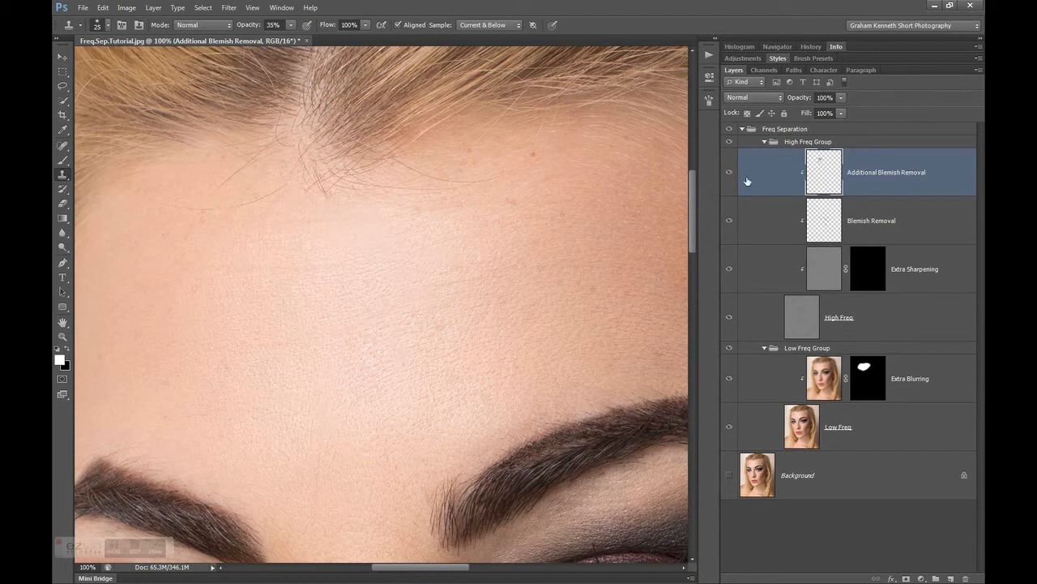
Hide the Low Freq Group and clone more texture onto the upper central forehead at 100% opacity and brush size 45
click(730, 350)
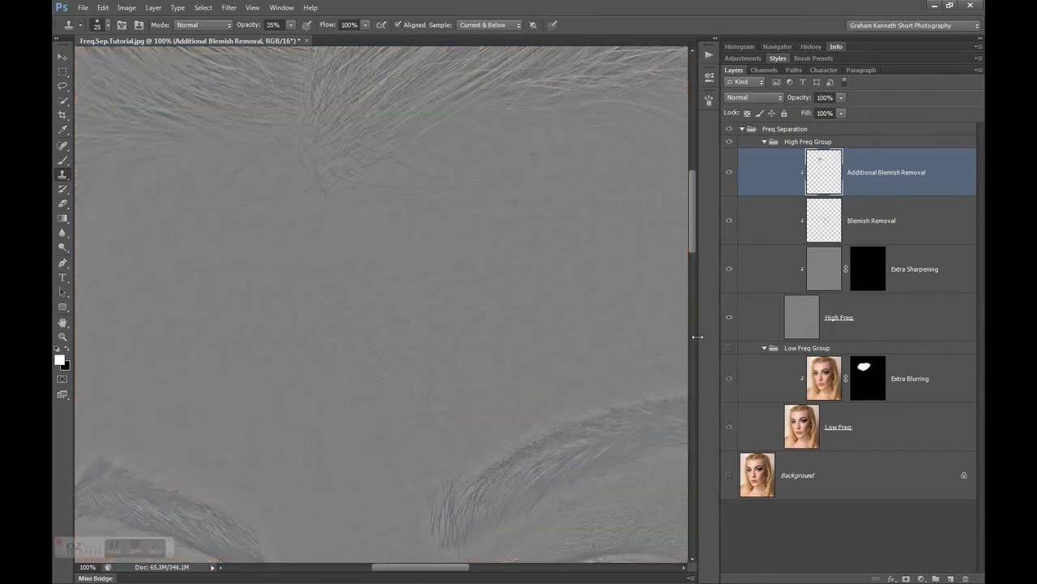
drag(243, 29, 353, 29)
key(bracketright)
key(bracketright)
key(bracketright)
alt+click(372, 287)
alt+click(415, 213)
alt+click(401, 245)
Make the Low Freq Group visible again and check the full-opacity cloning by switching Additional Blemish Removal off and on
click(729, 349)
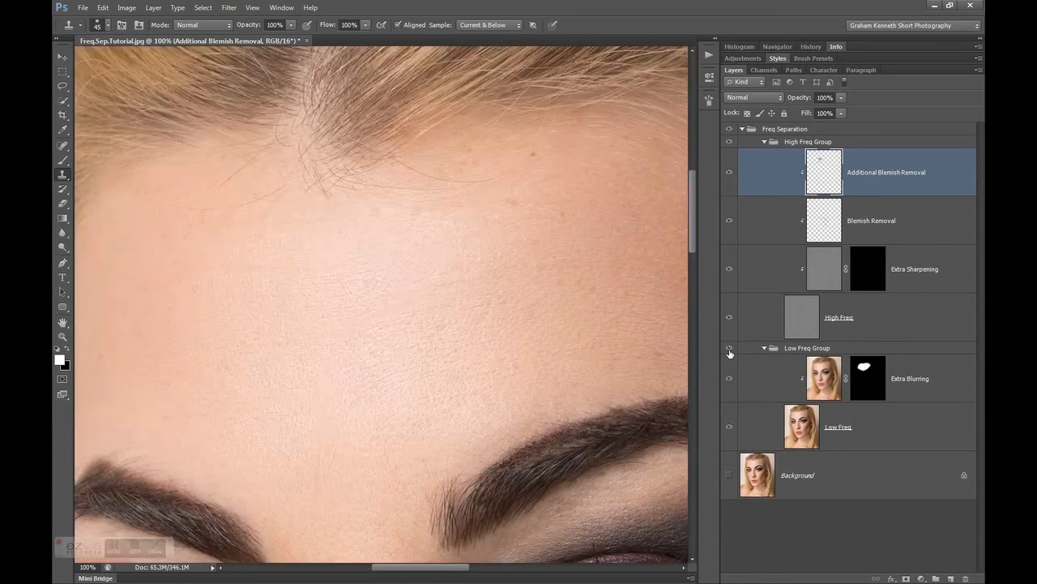
click(729, 173)
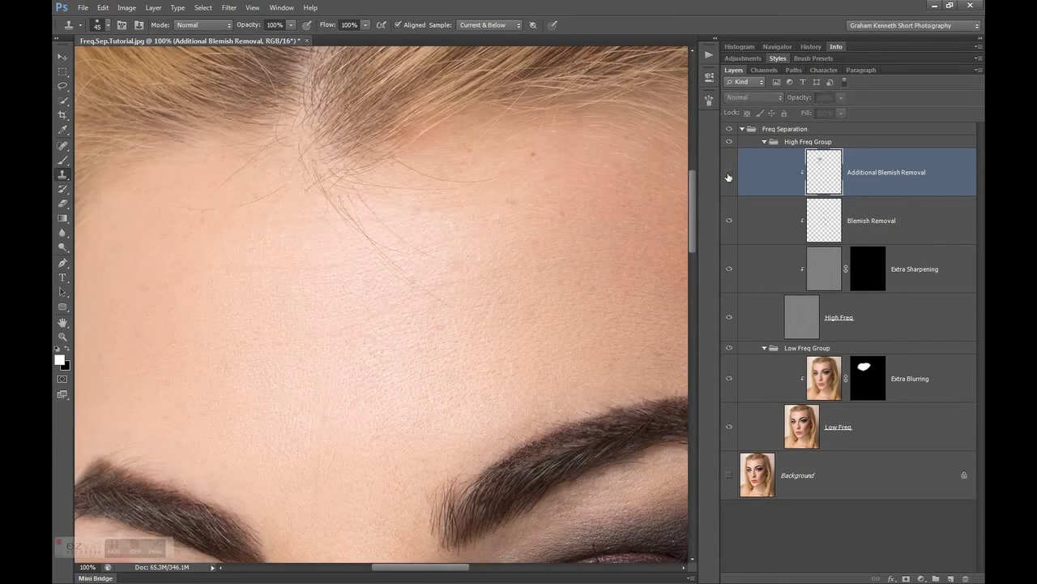
click(728, 174)
click(728, 174)
click(729, 174)
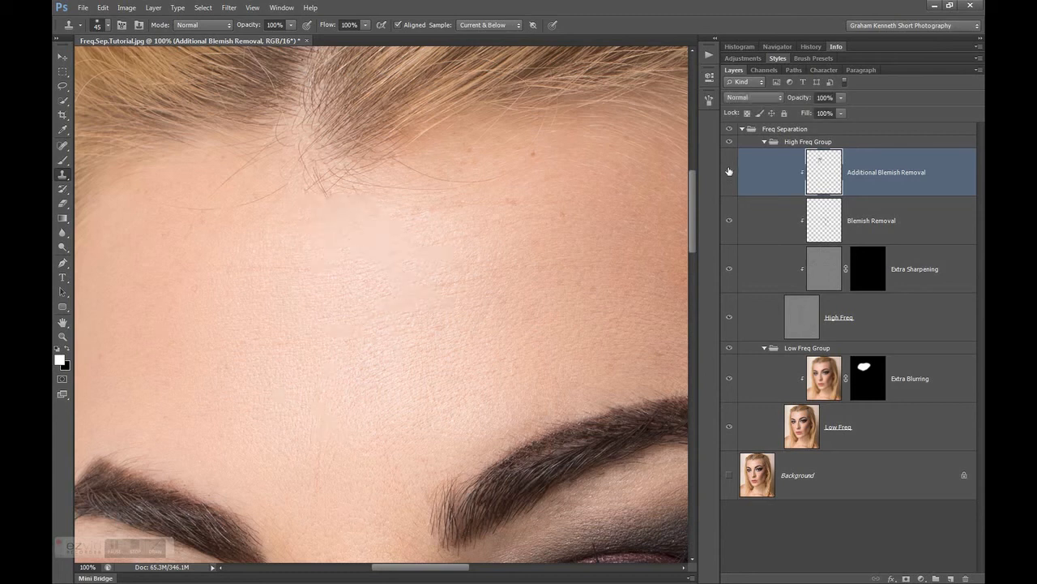
Paint white on the Extra Blurring mask over the nose, cheeks and skin around the mouth, starting with a size 175 brush
key(ctrl+minus)
key(ctrl+minus)
drag(692, 190, 690, 254)
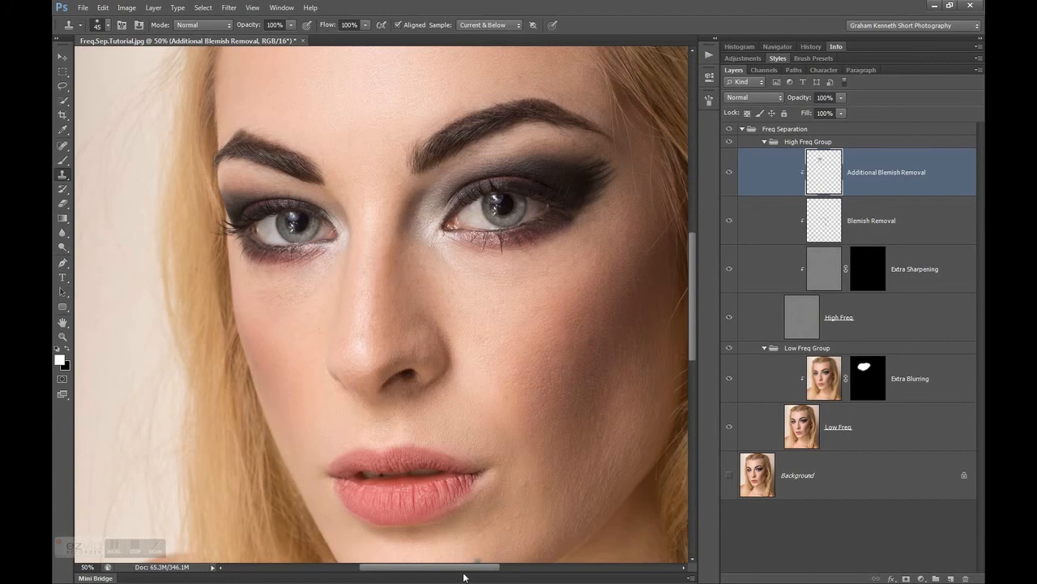
drag(466, 568, 475, 569)
click(882, 384)
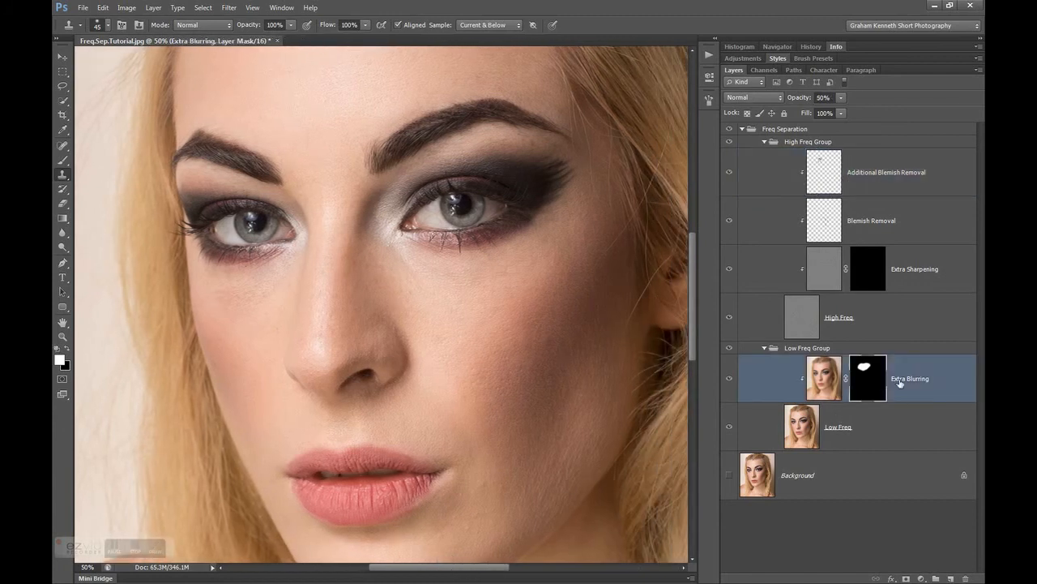
click(63, 160)
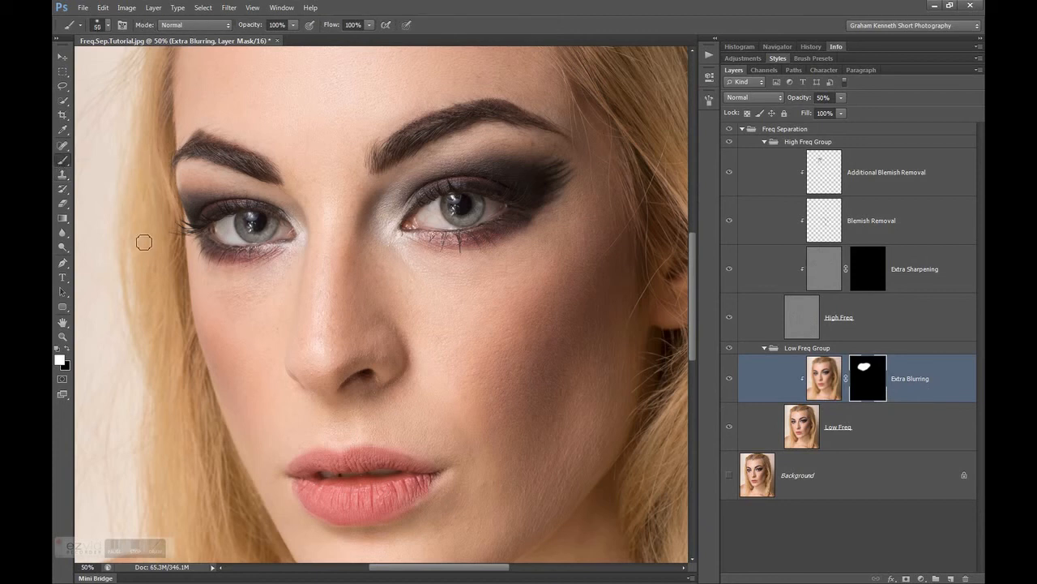
key(bracketright)
key(bracketright)
key(bracketright)
key(bracketright)
key(bracketright)
key(bracketright)
key(bracketright)
key(bracketright)
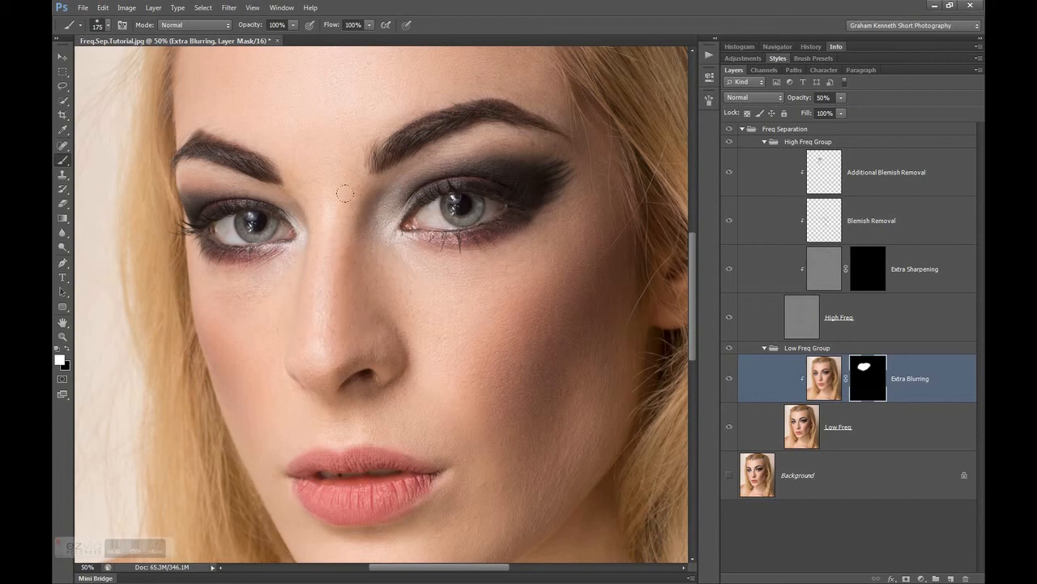
mouse_move(317, 194)
mouse_down()
mouse_move(316, 282)
mouse_move(250, 292)
mouse_up()
drag(400, 387, 377, 375)
Display the Extra Blurring mask alone, fill its grey gaps on the cheek and nose with white, and return to the image
alt+click(867, 378)
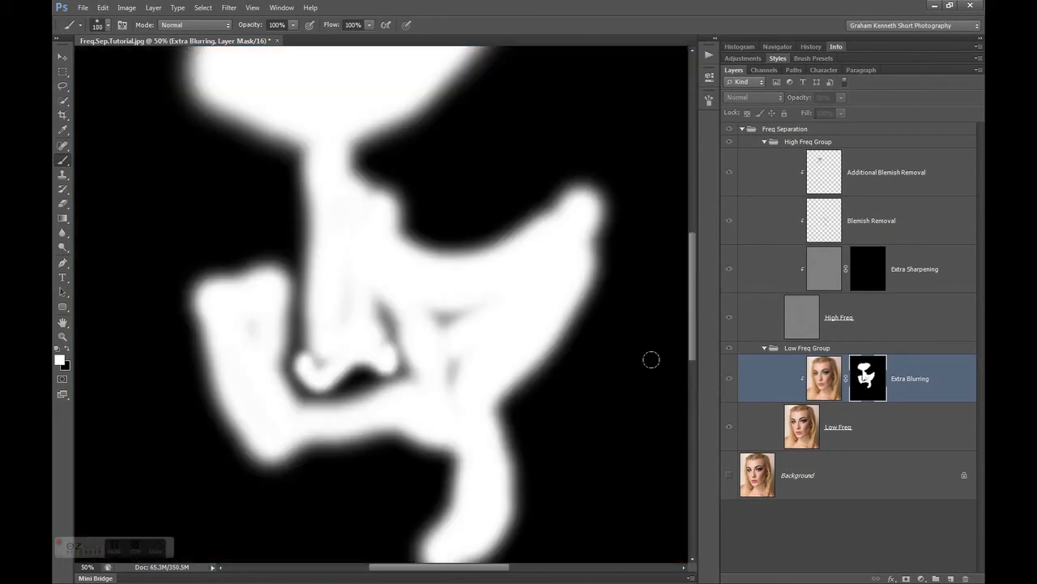
mouse_move(454, 305)
mouse_down()
mouse_move(433, 325)
mouse_move(453, 392)
mouse_move(443, 324)
mouse_up()
mouse_move(347, 282)
mouse_down()
mouse_move(354, 271)
mouse_move(336, 331)
mouse_move(333, 316)
mouse_up()
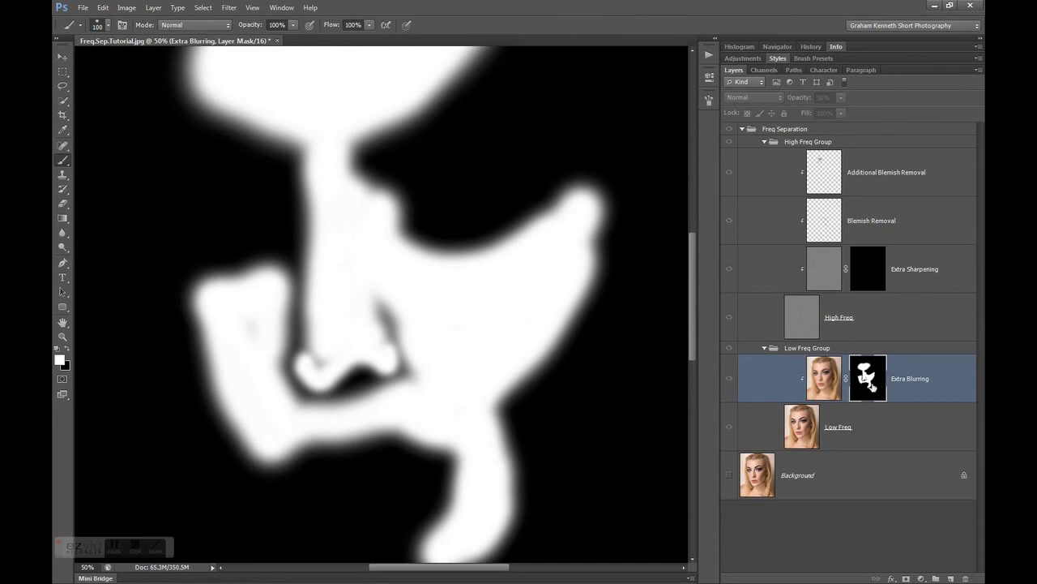
alt+click(871, 387)
Extend the white area of the Extra Blurring mask over the chin and the shaded cheek, varying the brush size
scroll(691, 308, down, 3)
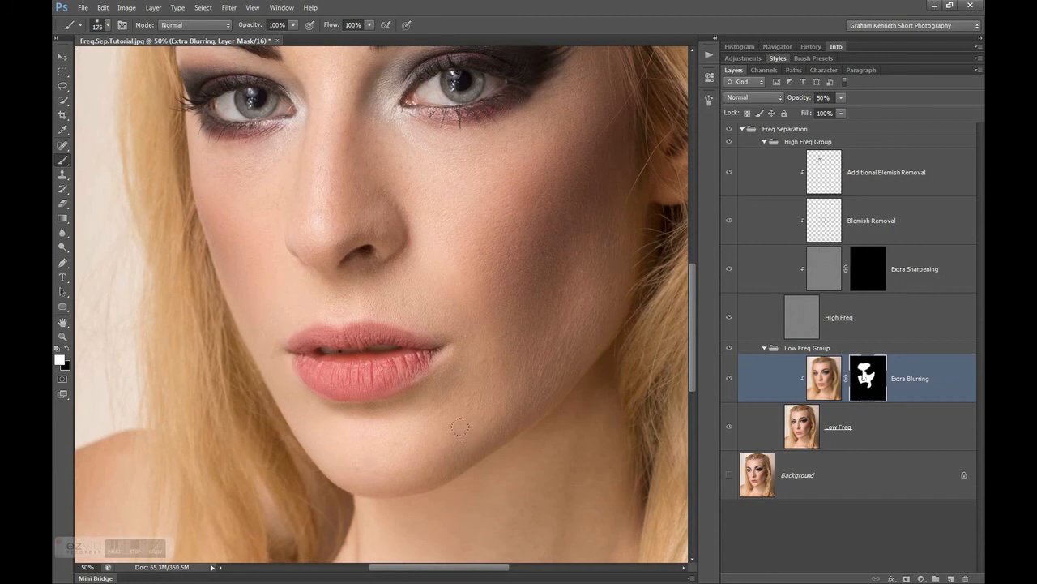
key(bracketright)
key(bracketright)
key(bracketleft)
key(bracketleft)
key(bracketright)
key(bracketright)
Paint white on the Extra Blurring mask over the forehead and around the eyebrows and eyes, reducing the brush from size 500 to 50
key(bracketright)
key(bracketright)
drag(555, 239, 544, 254)
drag(694, 299, 688, 227)
key(bracketright)
key(bracketright)
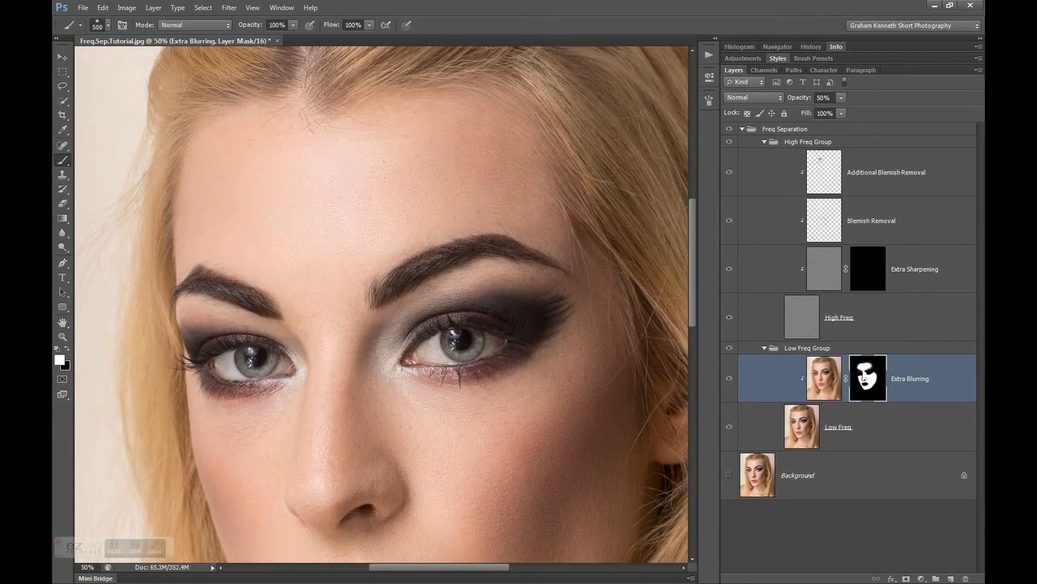
key(bracketleft)
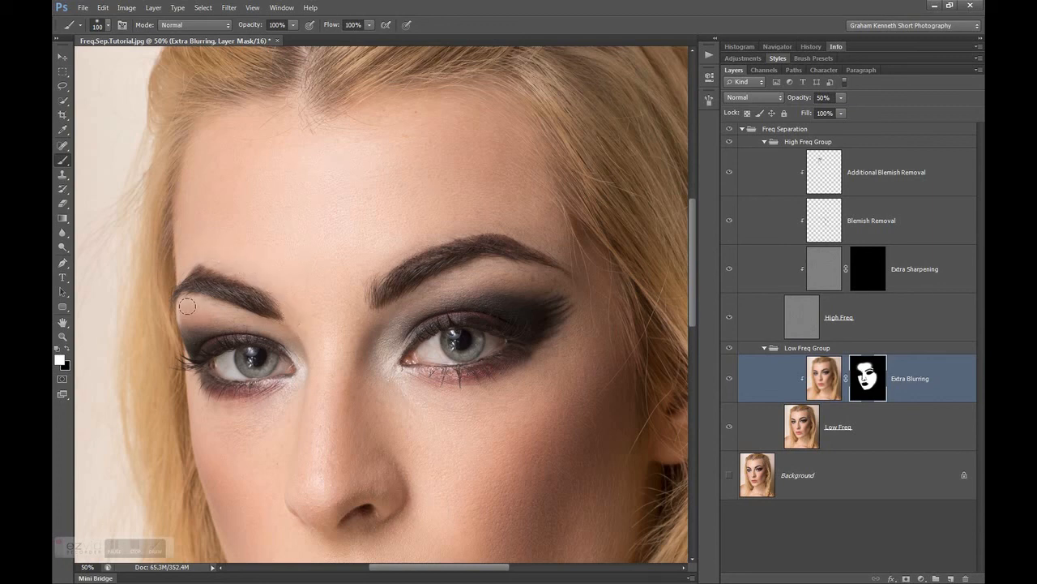
key(bracketleft)
key(bracketleft)
key(bracketleft)
key(bracketleft)
key(bracketleft)
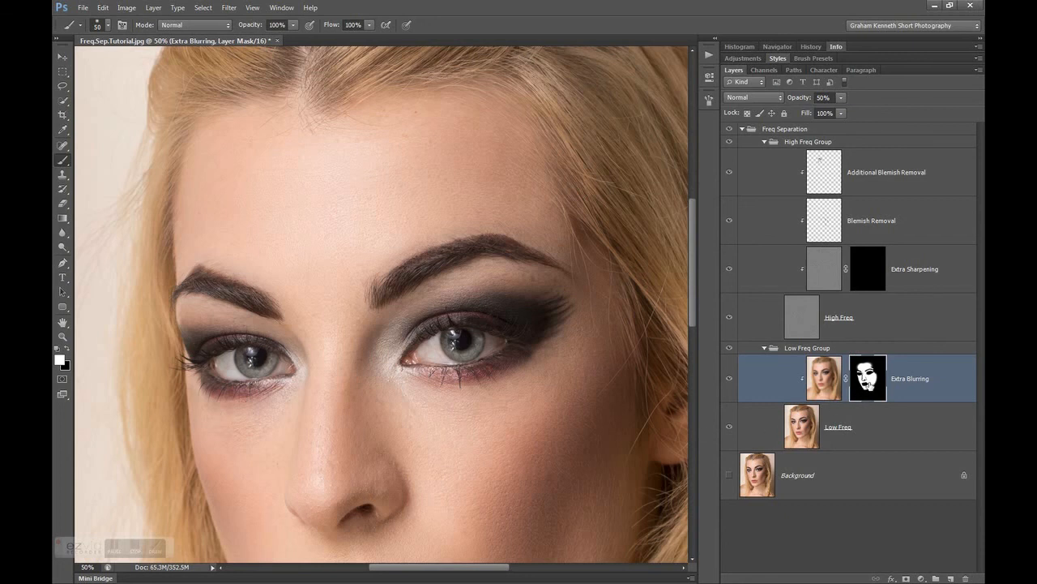
Display the Extra Blurring mask alone, whiten the gaps under the eye and on the nose with a size 80 brush, and return to the image
alt+click(869, 387)
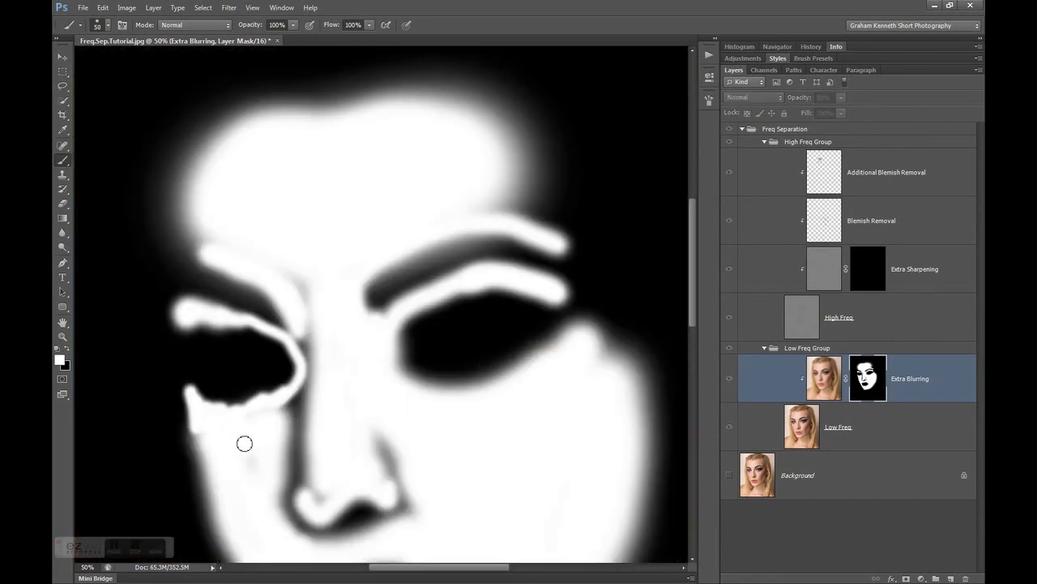
key(bracketright)
key(bracketright)
key(bracketright)
drag(212, 425, 279, 410)
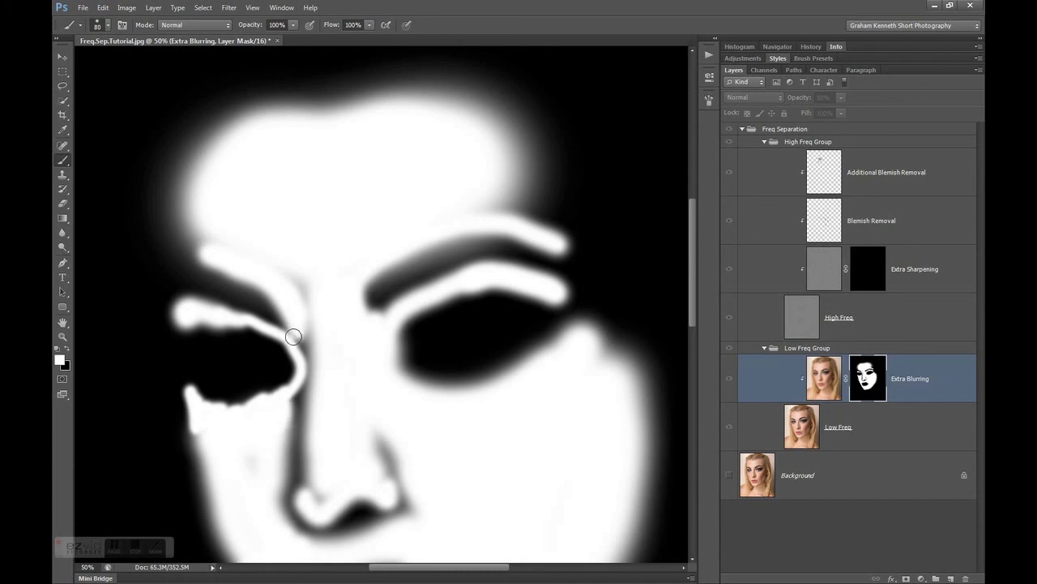
mouse_move(294, 335)
mouse_down()
mouse_move(269, 255)
mouse_move(308, 310)
mouse_move(316, 337)
mouse_move(301, 354)
mouse_move(314, 350)
mouse_up()
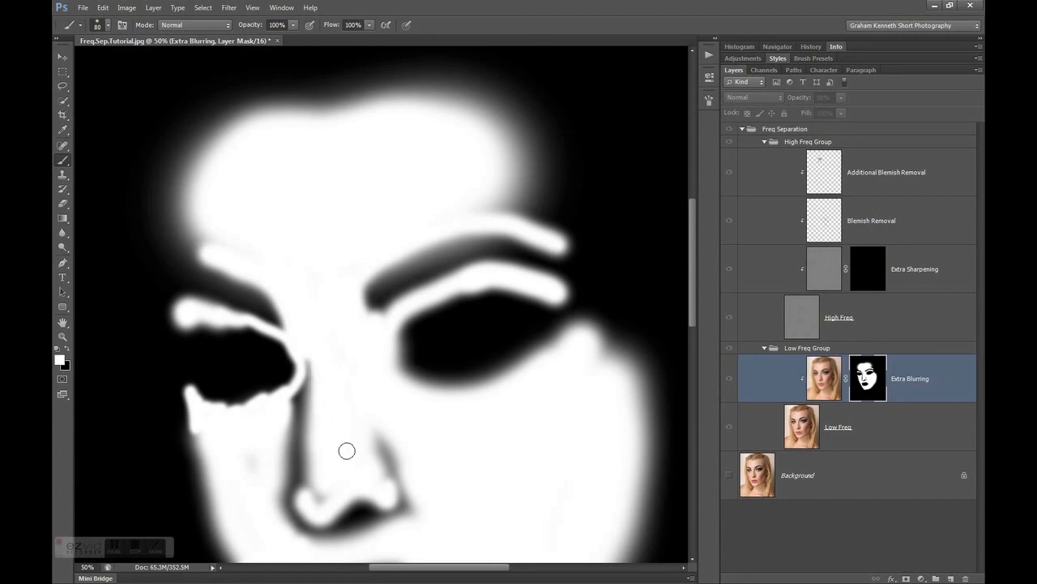
mouse_move(332, 496)
mouse_down()
mouse_move(310, 486)
mouse_move(332, 470)
mouse_up()
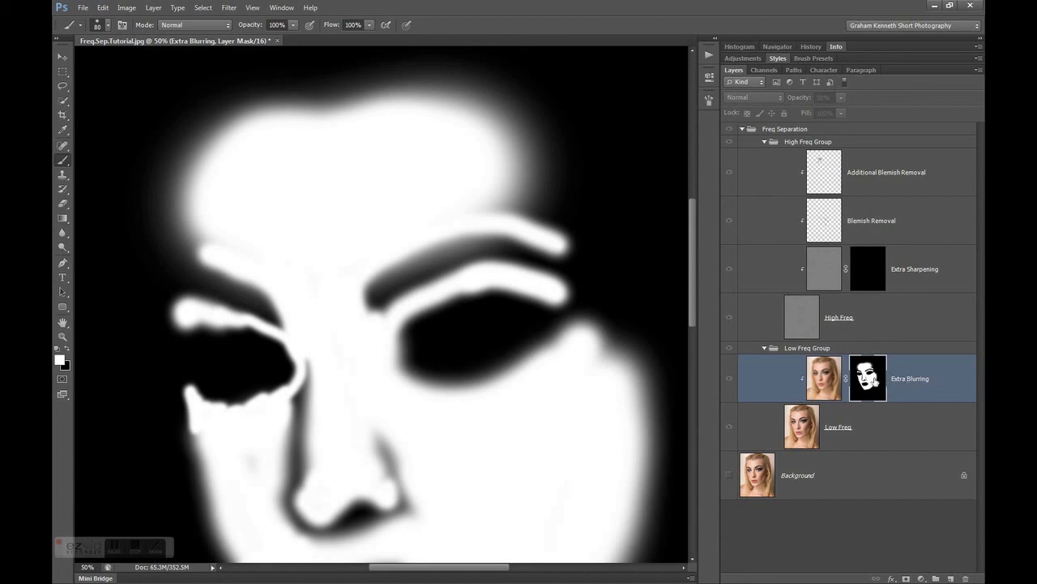
alt+click(867, 378)
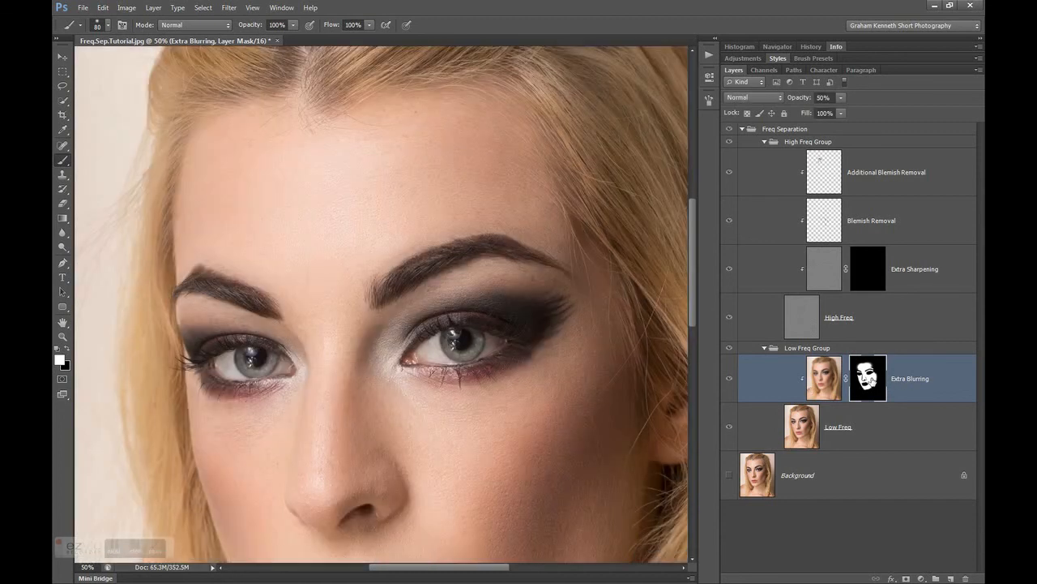
Compare the whole face with the Extra Blurring layer switched off and on
key(ctrl+minus)
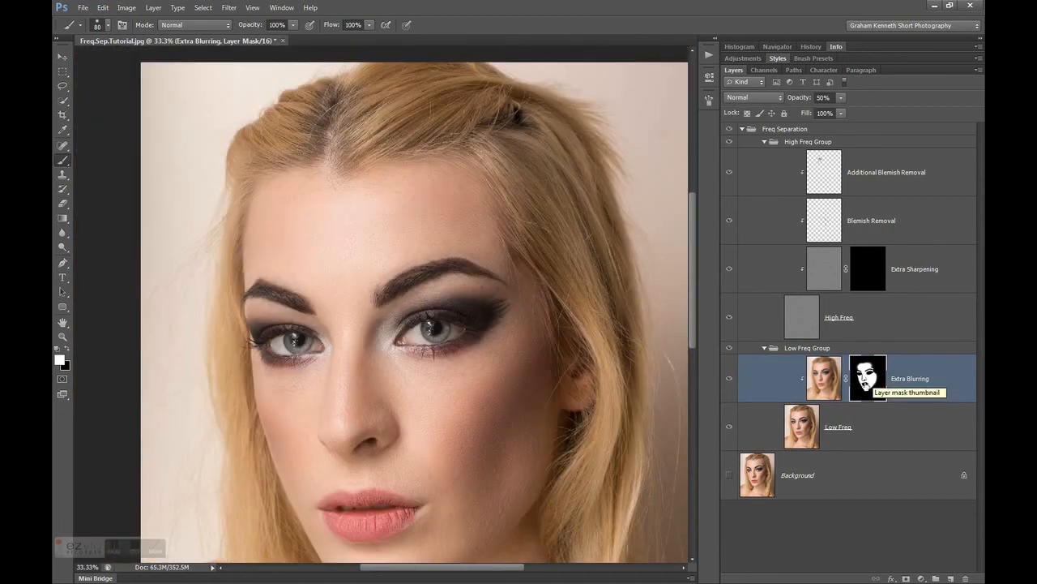
scroll(692, 341, down, 1)
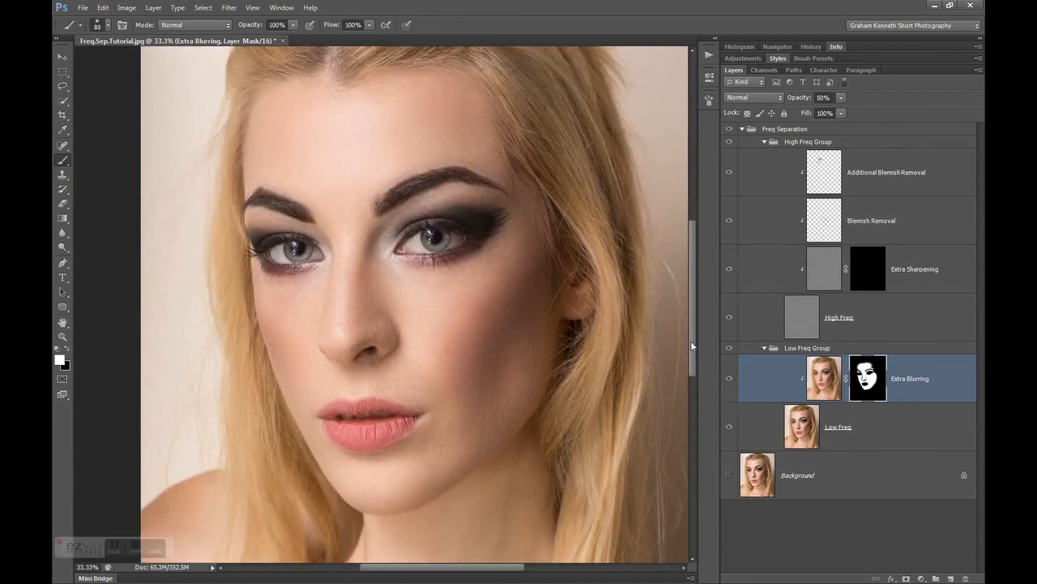
click(730, 379)
click(729, 379)
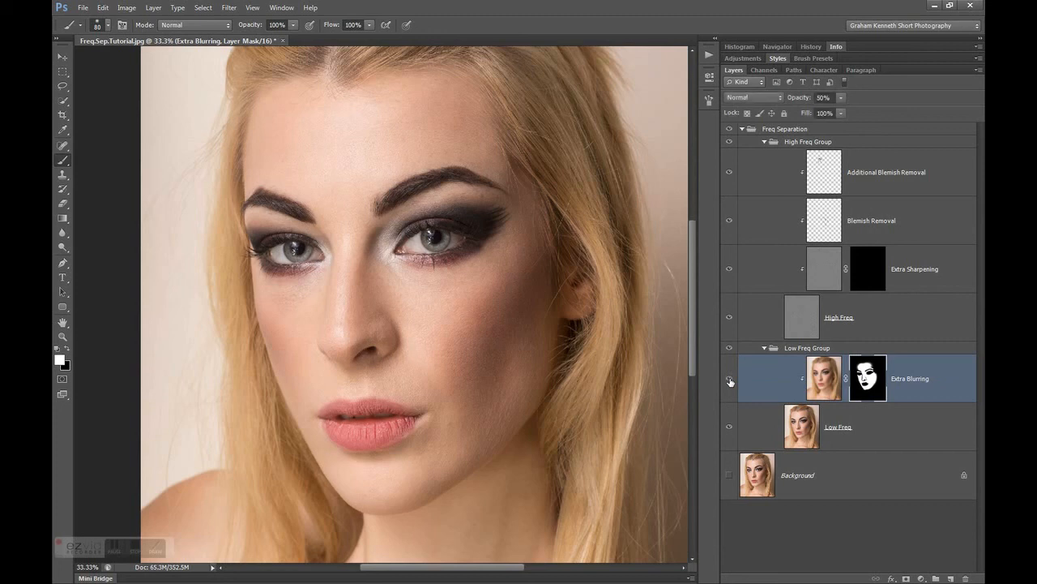
click(730, 379)
click(731, 381)
click(730, 381)
click(730, 381)
click(730, 382)
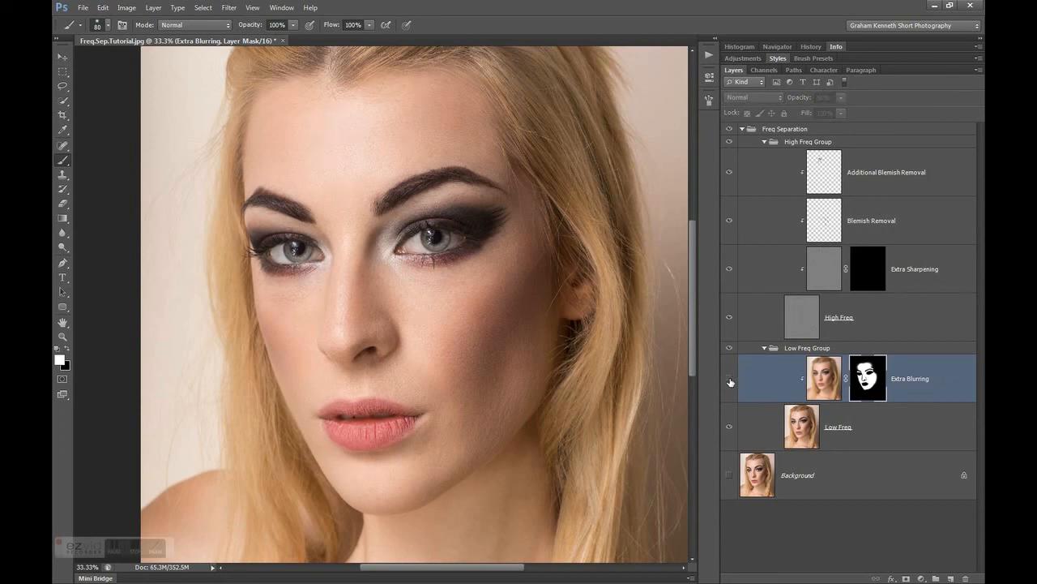
click(730, 382)
click(730, 381)
click(731, 382)
click(730, 381)
click(730, 382)
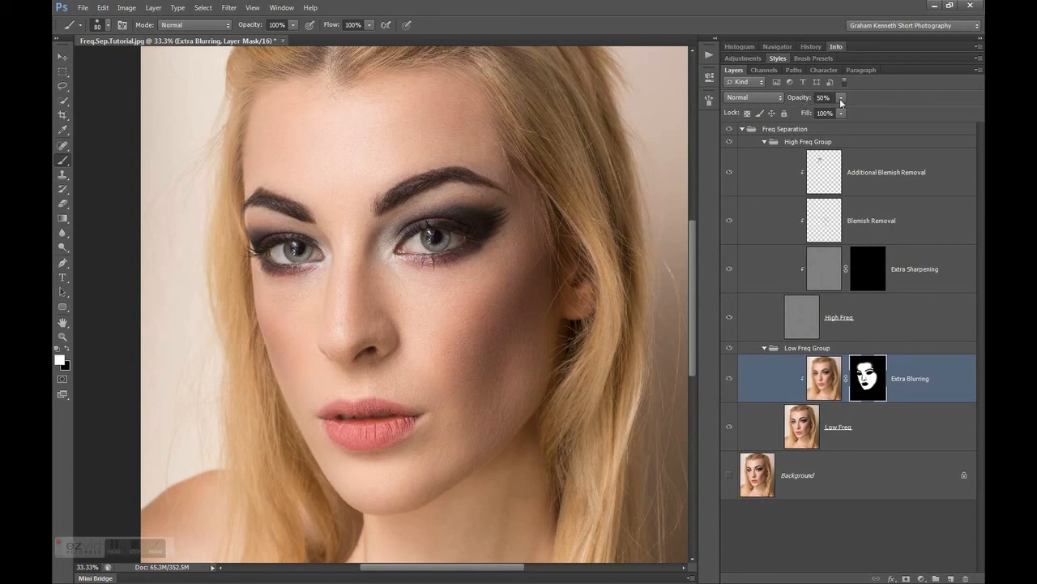
Raise the Extra Blurring layer's opacity to 100% and compare the skin with the layer off and on
drag(799, 99, 932, 103)
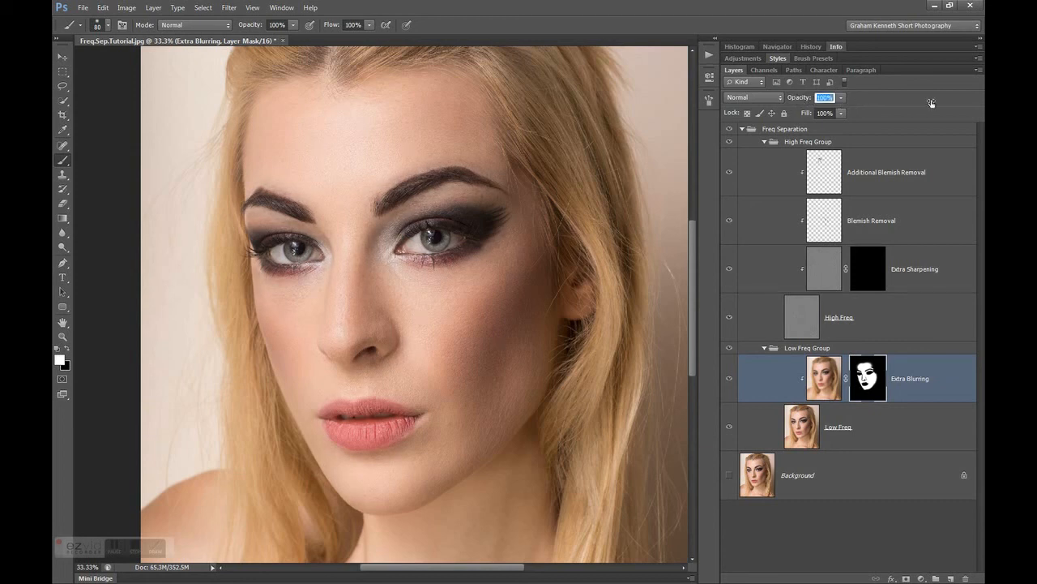
click(729, 378)
click(728, 379)
click(729, 378)
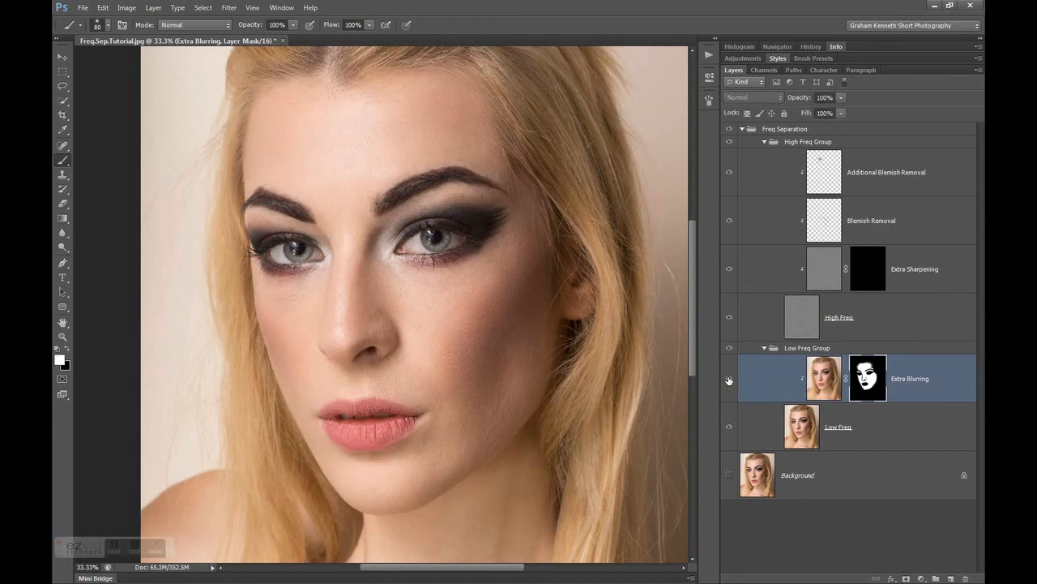
click(728, 378)
click(729, 379)
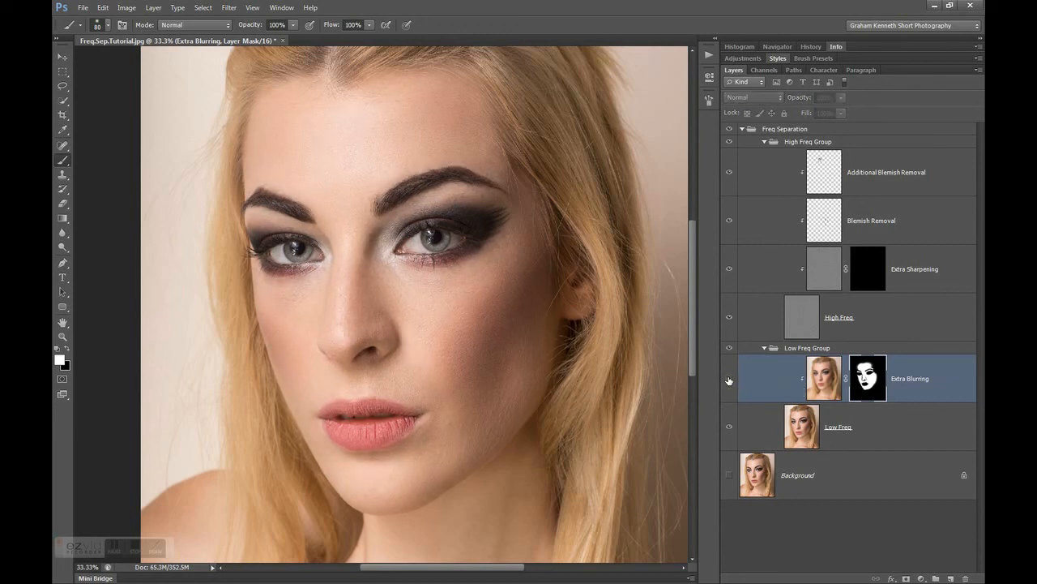
click(729, 379)
click(729, 380)
click(729, 380)
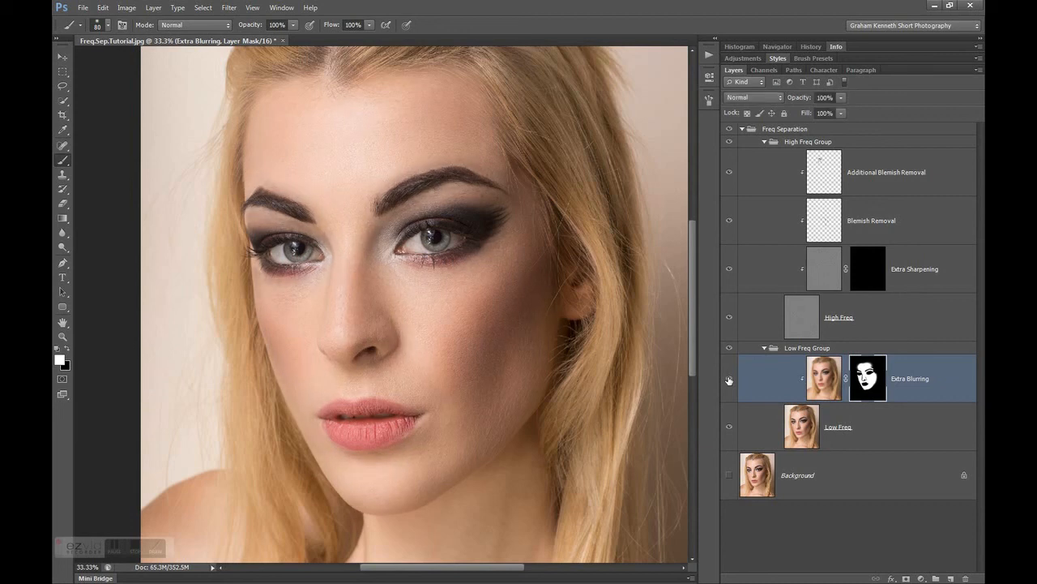
Lower the Extra Blurring layer's opacity to 35% and check the subtler smoothing by switching the layer off and on
drag(802, 99, 763, 99)
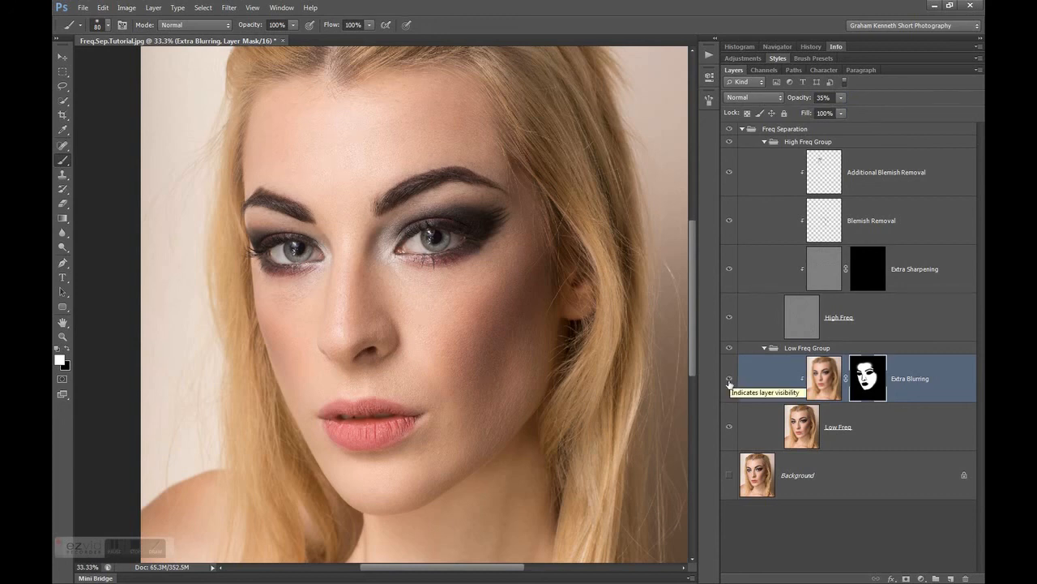
click(729, 381)
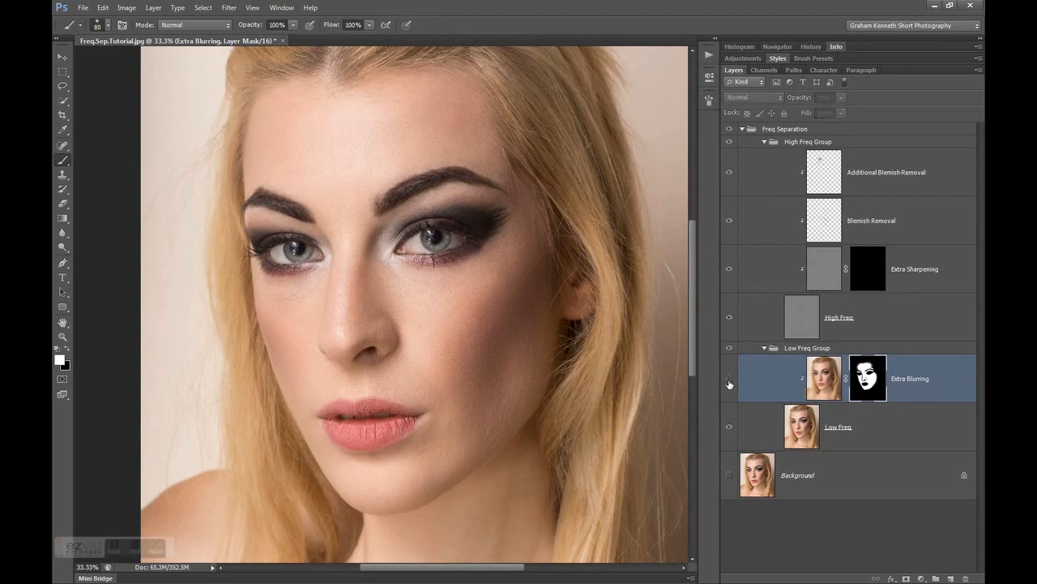
click(729, 381)
click(729, 381)
click(730, 381)
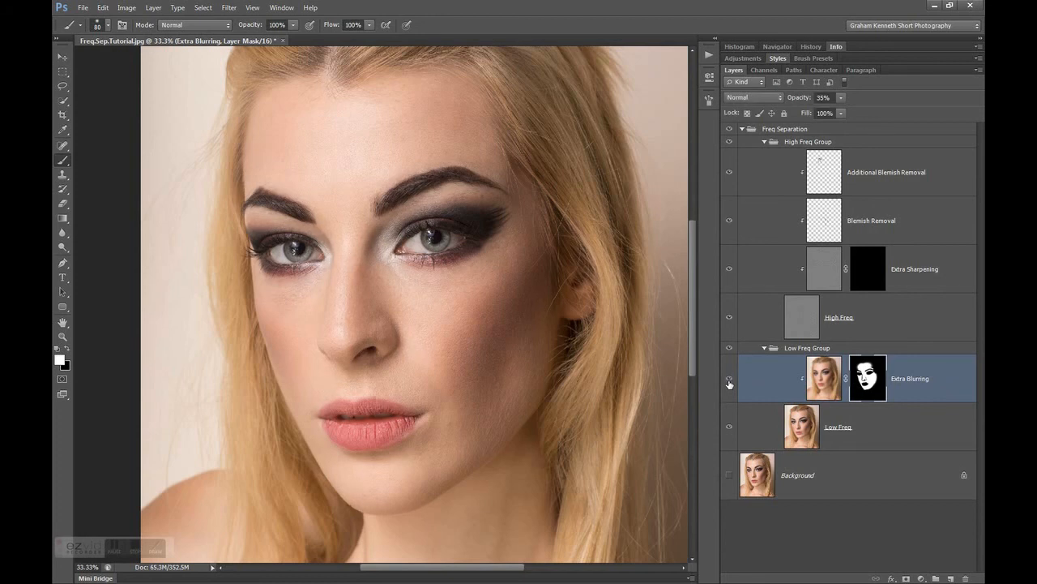
click(729, 379)
click(729, 380)
click(730, 381)
click(730, 381)
Paint white over both eyes on the Extra Sharpening layer's mask with a size 400 brush
click(867, 266)
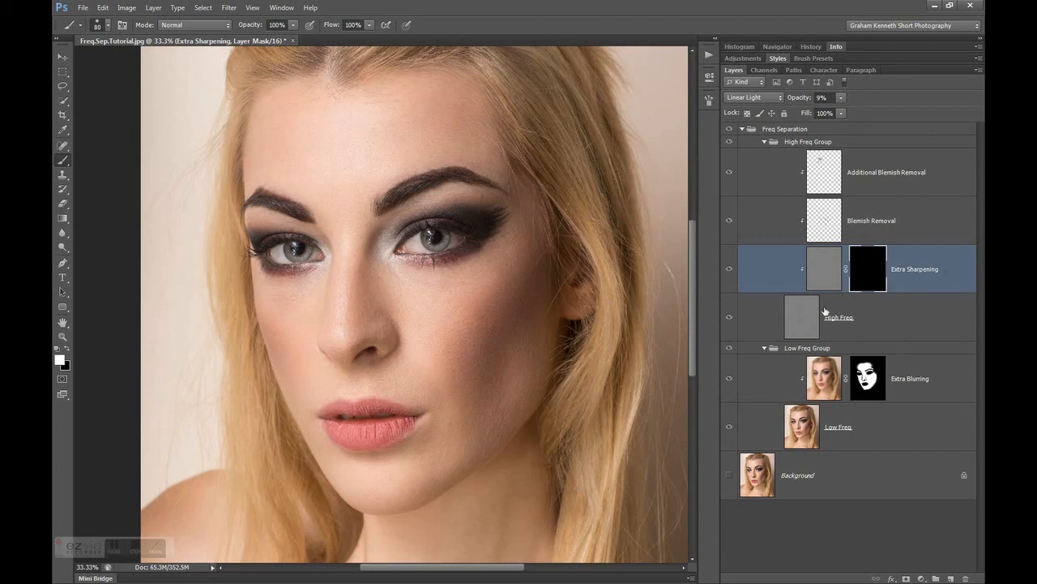
click(799, 321)
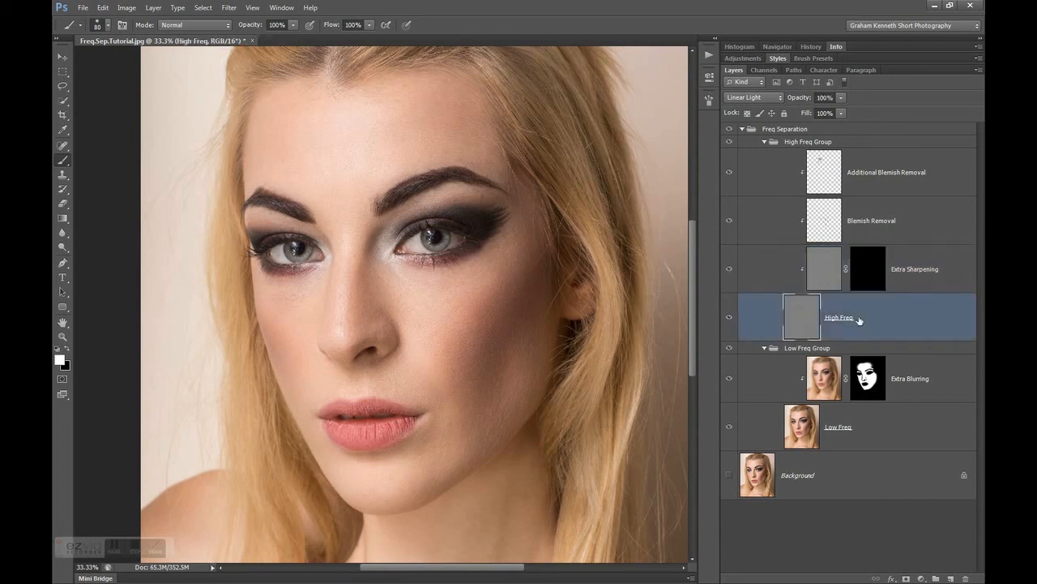
key(alt+bracketright)
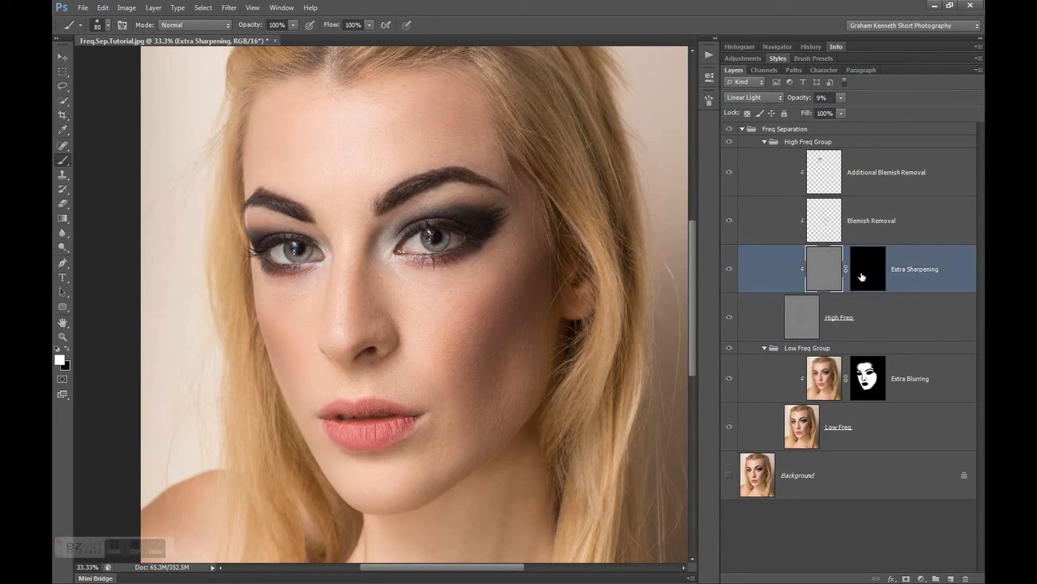
click(861, 277)
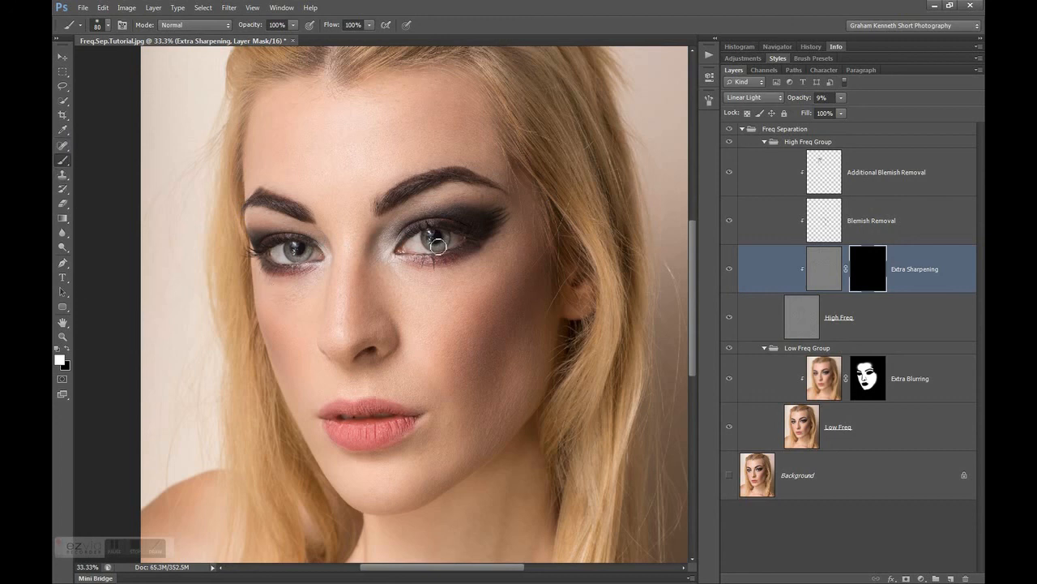
key(bracketright)
key(bracketright)
key(bracketright)
key(bracketright)
key(bracketright)
key(bracketright)
key(bracketright)
key(bracketright)
drag(441, 236, 423, 238)
drag(274, 235, 276, 235)
Test the Extra Sharpening layer's opacity at 100% and 0%, and set it to 10%
drag(801, 98, 915, 102)
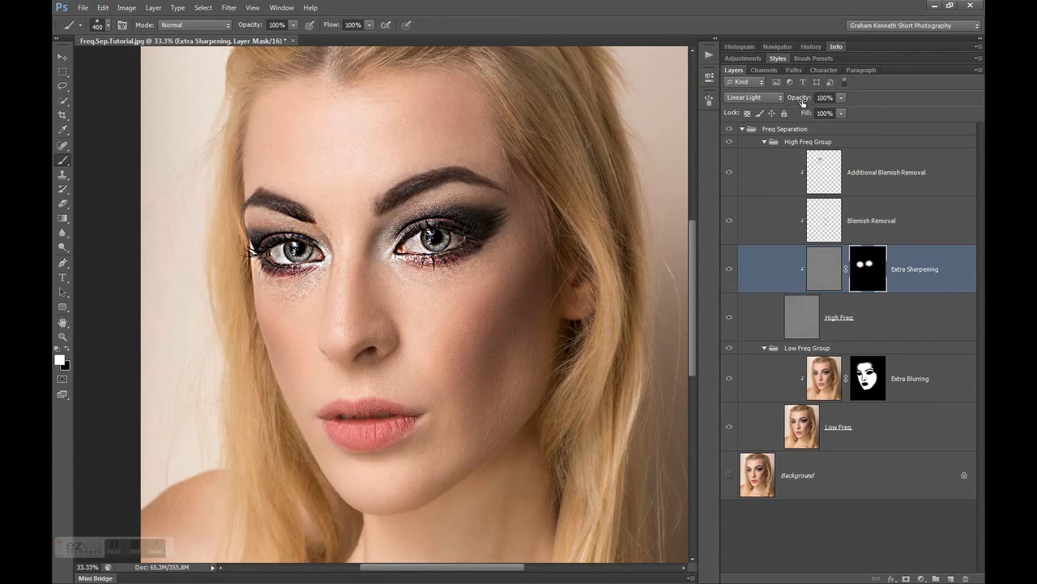
drag(802, 100, 630, 115)
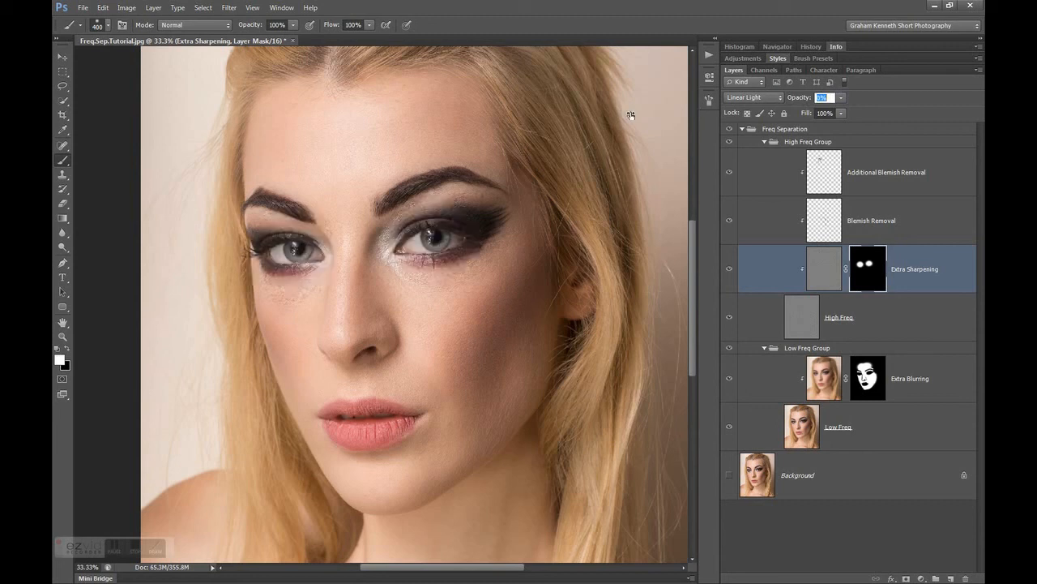
mouse_move(628, 116)
mouse_down()
mouse_move(638, 116)
mouse_move(626, 115)
mouse_up()
Compare the eyes with Extra Sharpening switched off and on, in the face view and close up at 100%
click(729, 270)
click(729, 270)
click(729, 269)
click(729, 270)
key(ctrl+plus)
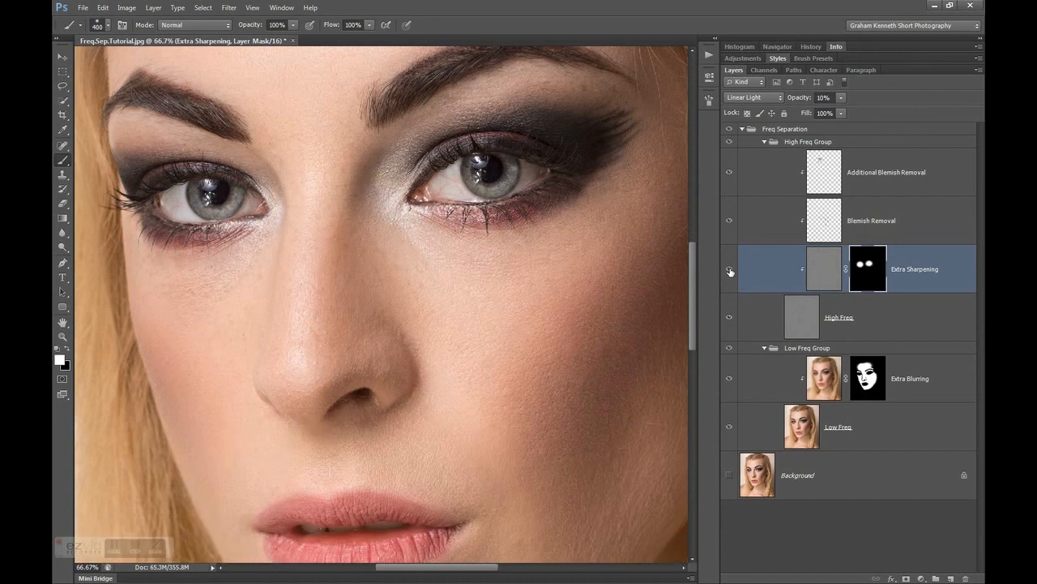
key(ctrl+plus)
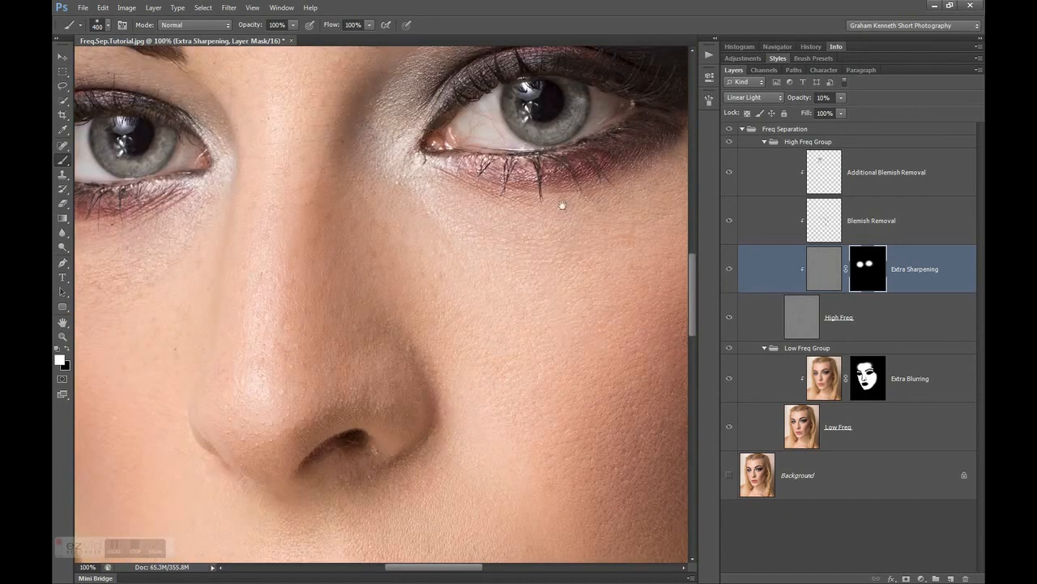
drag(603, 193, 421, 389)
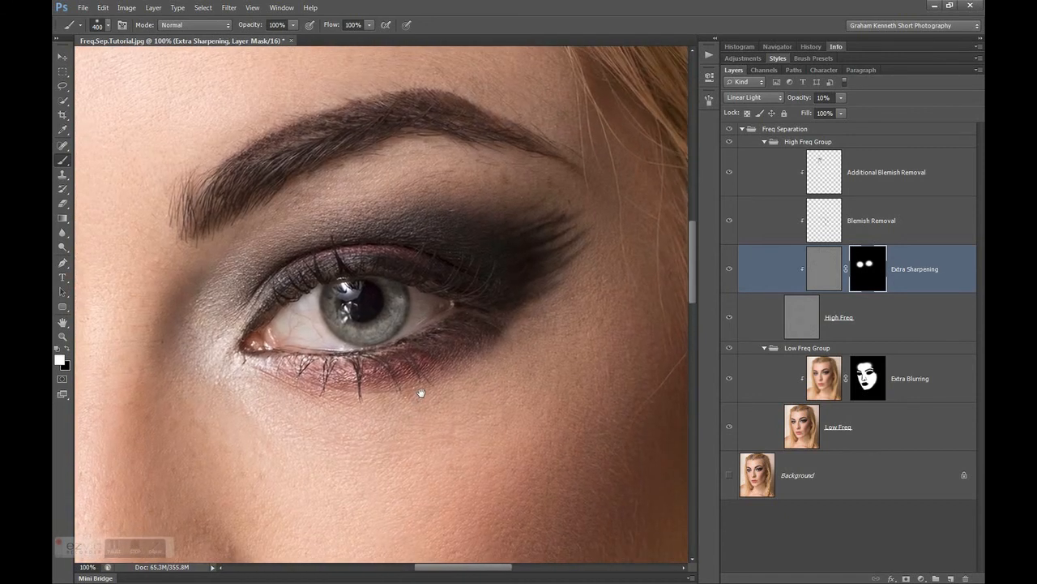
click(730, 272)
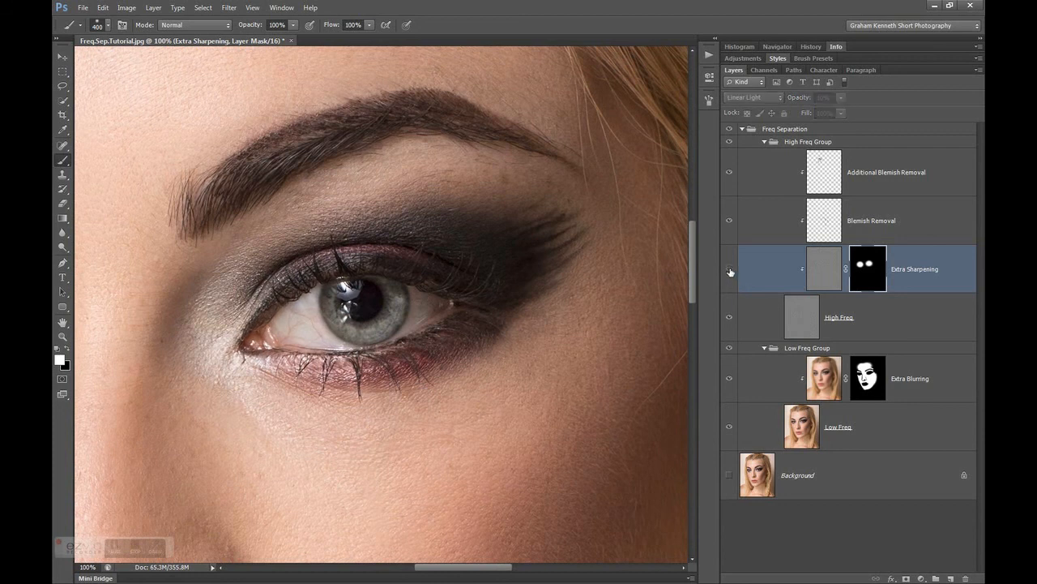
click(730, 273)
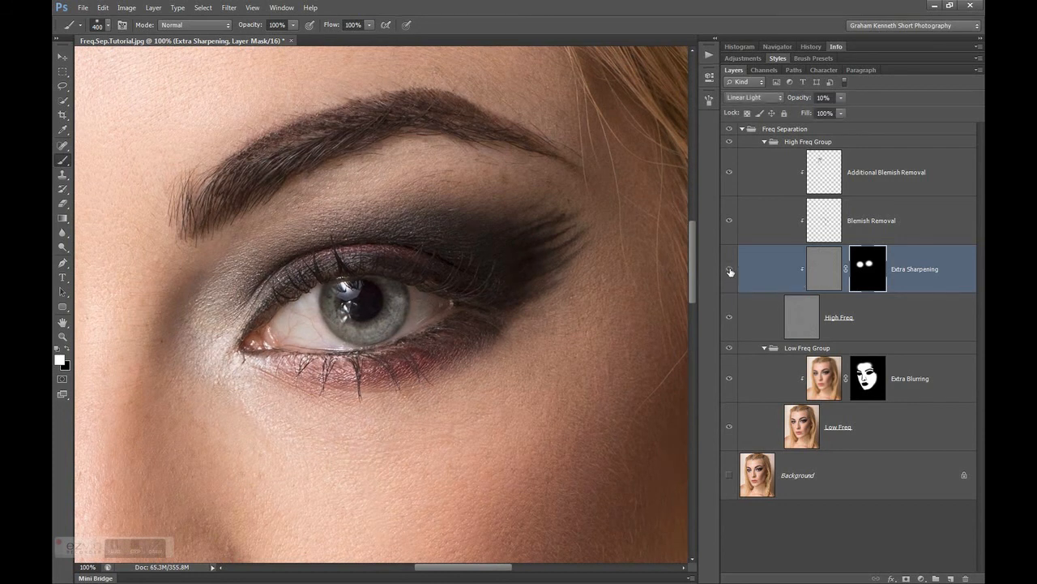
click(730, 272)
click(730, 273)
Collapse the High Freq Group and the Low Freq Group, leaving the High Freq Group selected
key(ctrl+minus)
key(ctrl+minus)
key(ctrl+minus)
key(ctrl+minus)
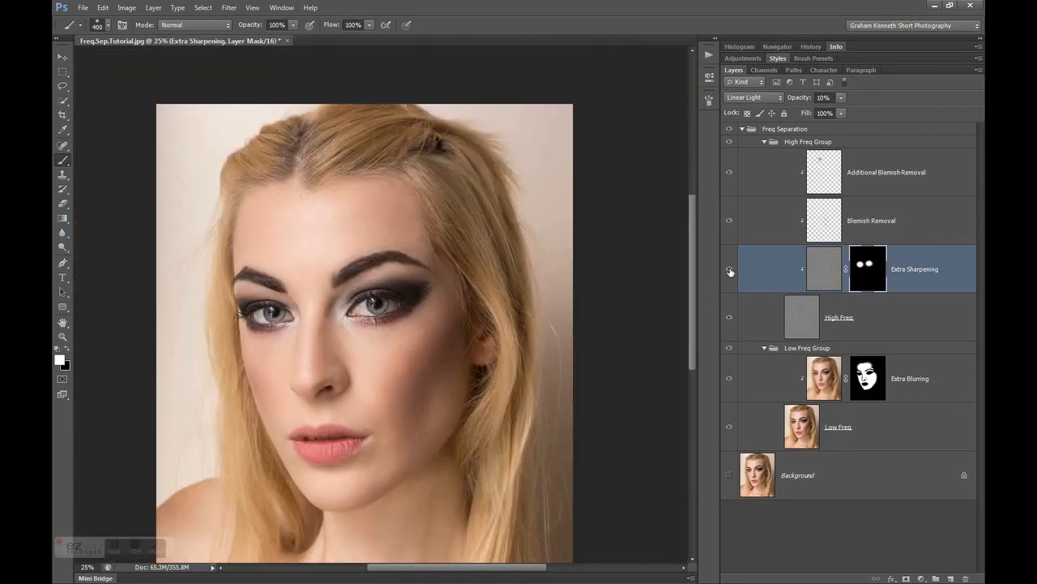
key(ctrl+minus)
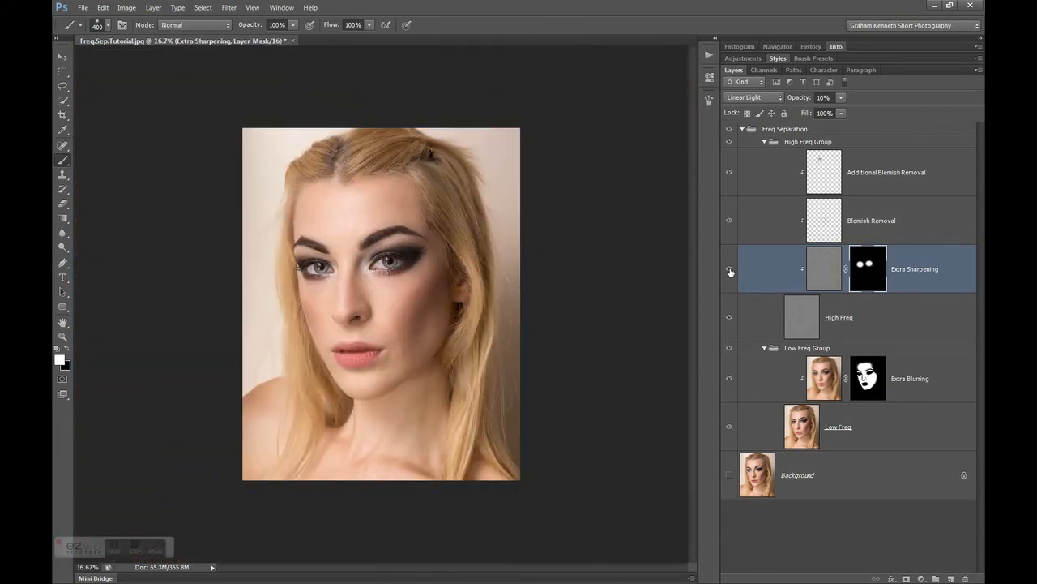
click(764, 142)
click(764, 154)
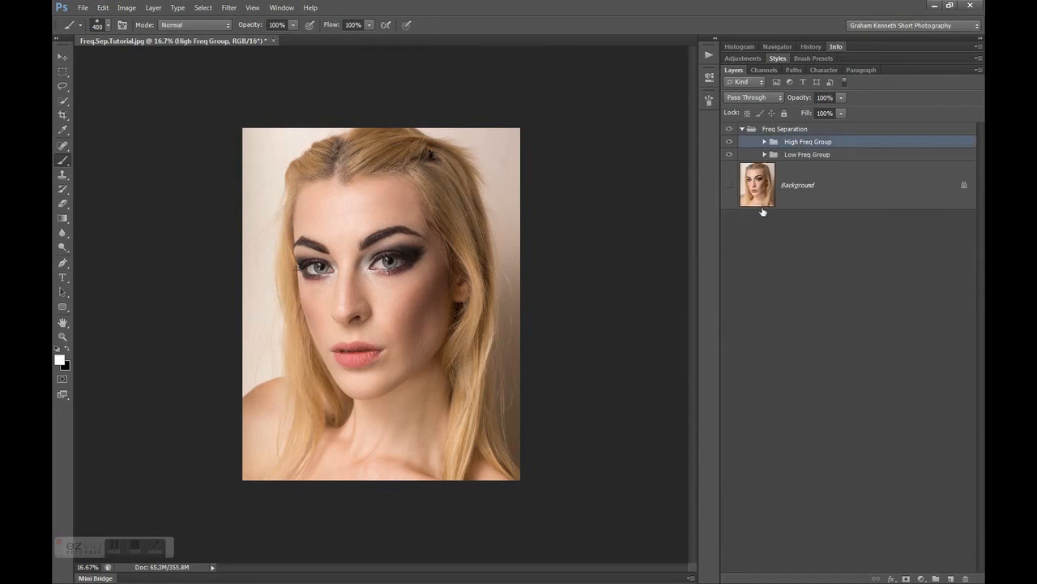
click(802, 155)
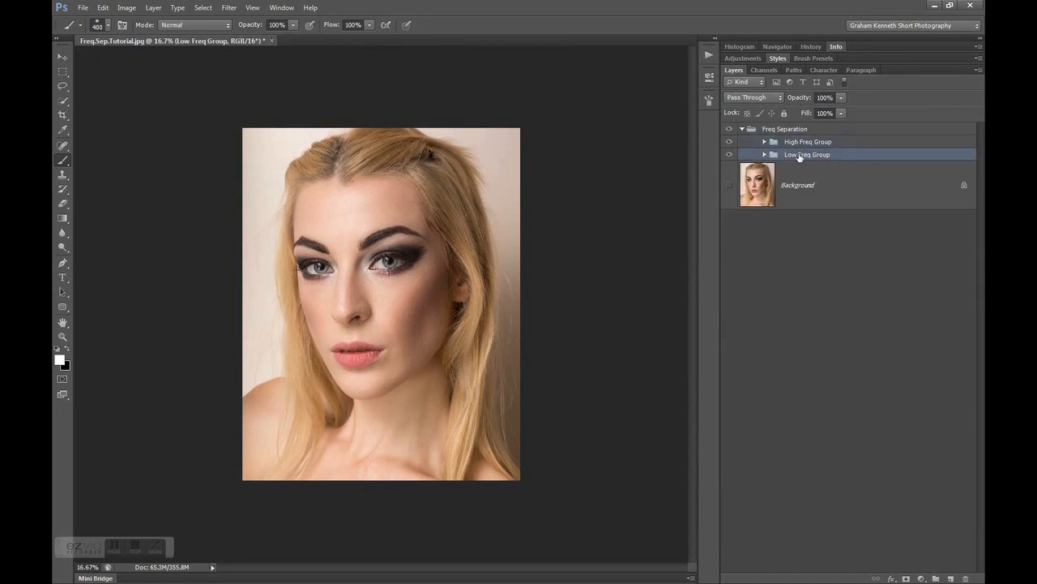
click(798, 143)
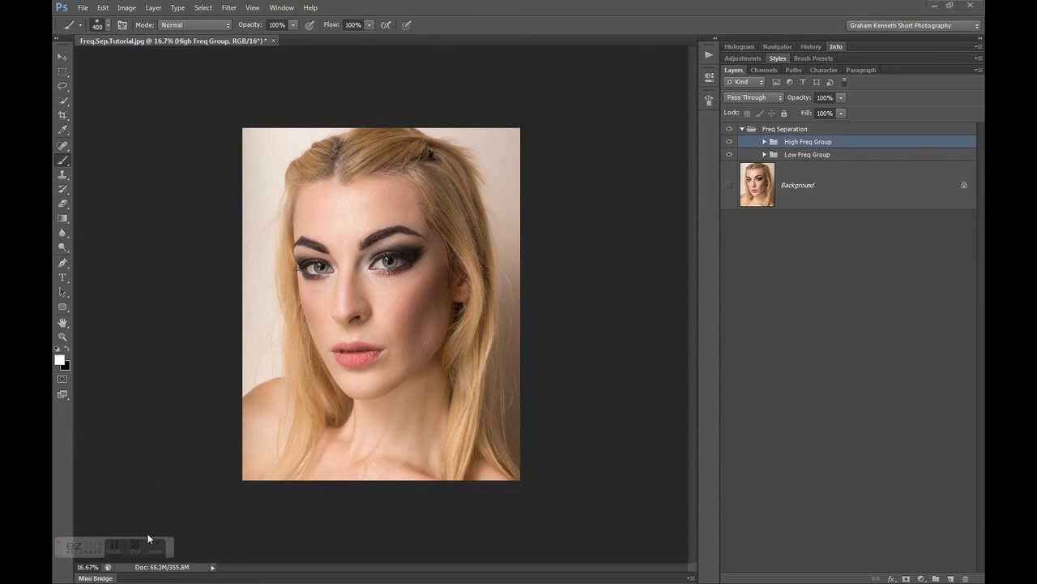
click(133, 551)
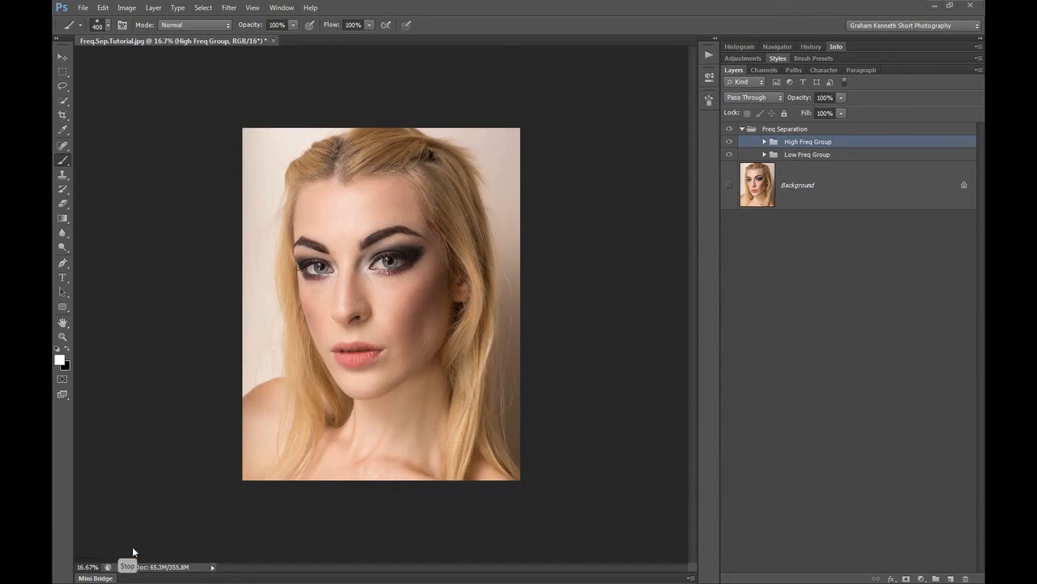